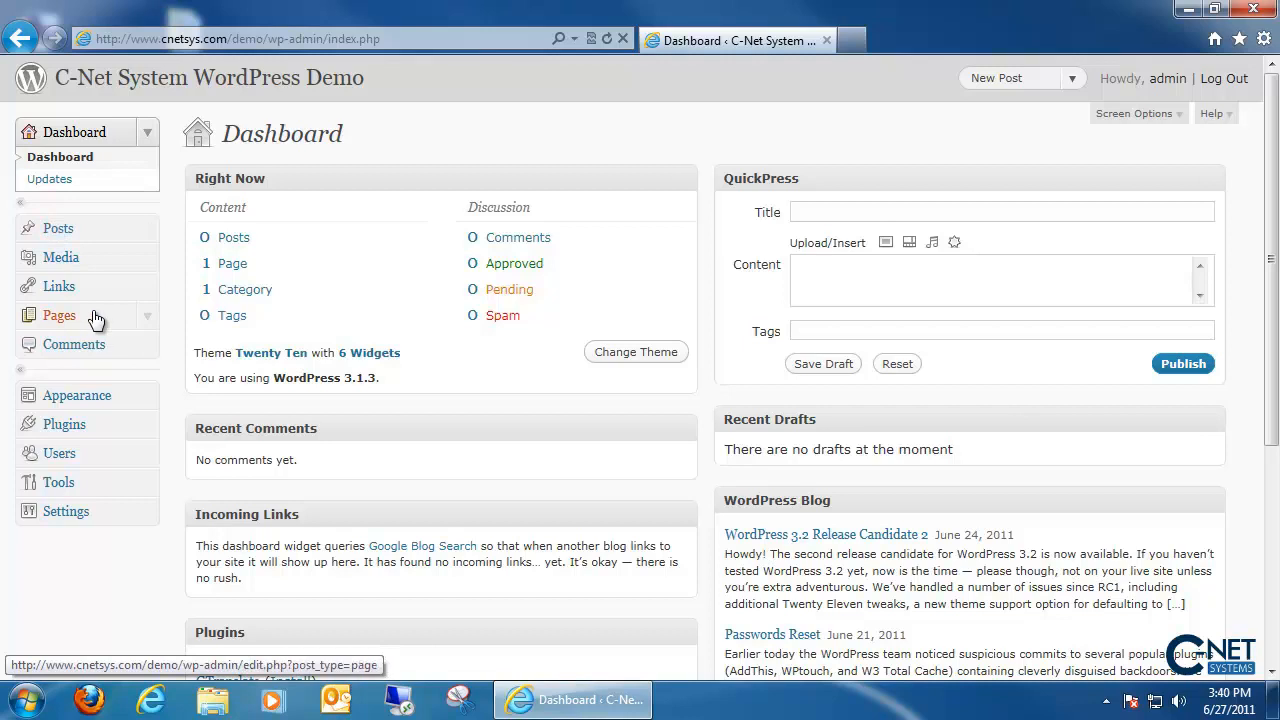
- Open the Posts list, which shows no posts and 4 items in Trash
click(84, 232)
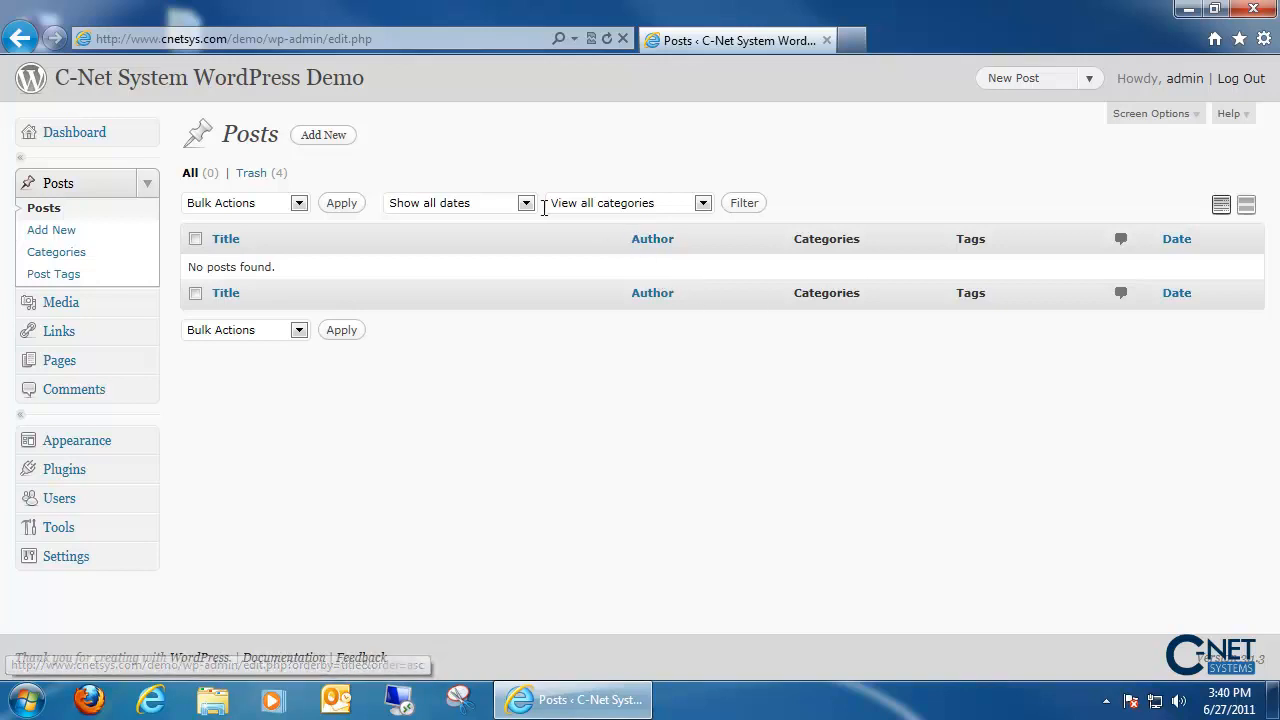
- Add a post titled 'new post' with the HTML body 'this is my first wordpress post.'
click(328, 135)
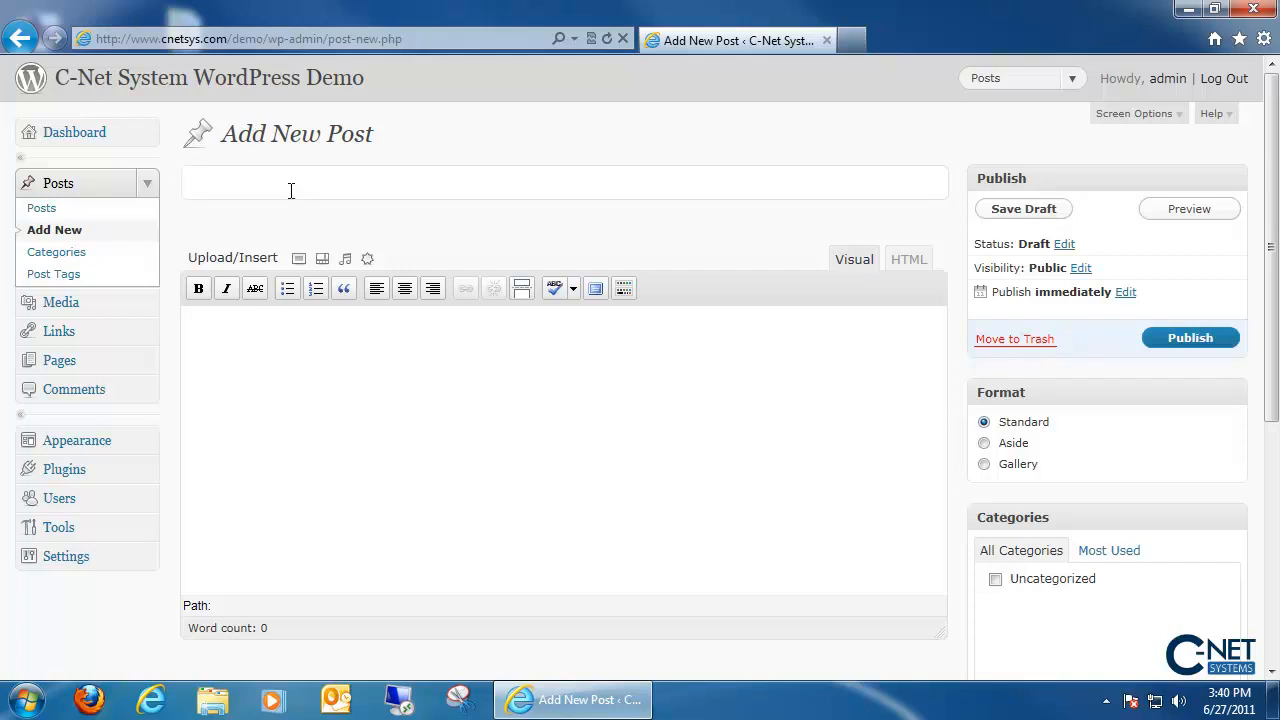
text(new post)
click(623, 429)
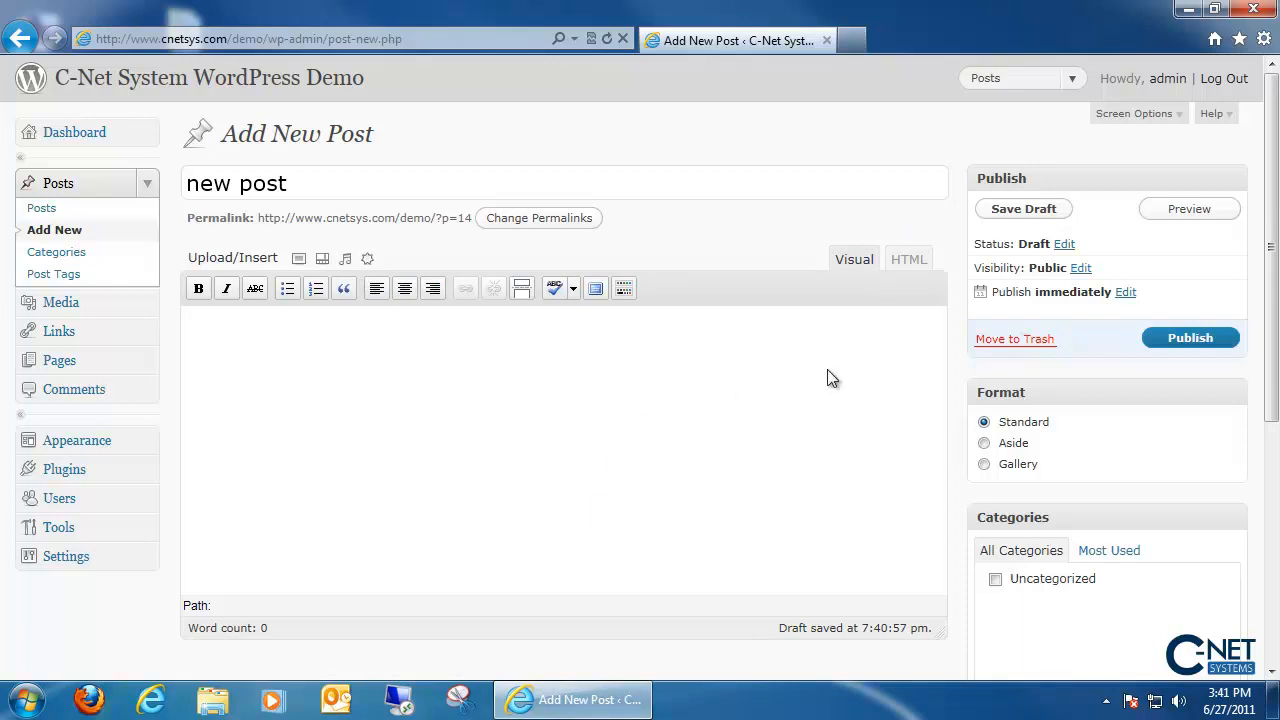
click(909, 259)
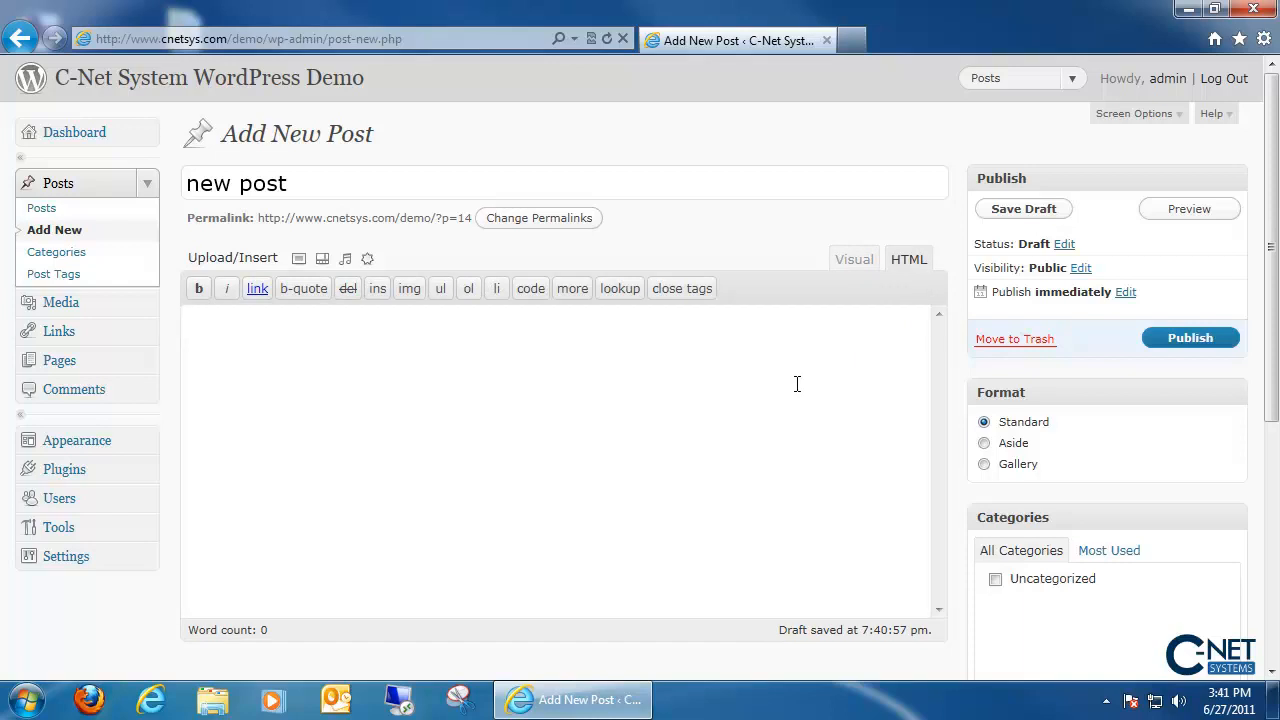
text(this is my first wordpress post.)
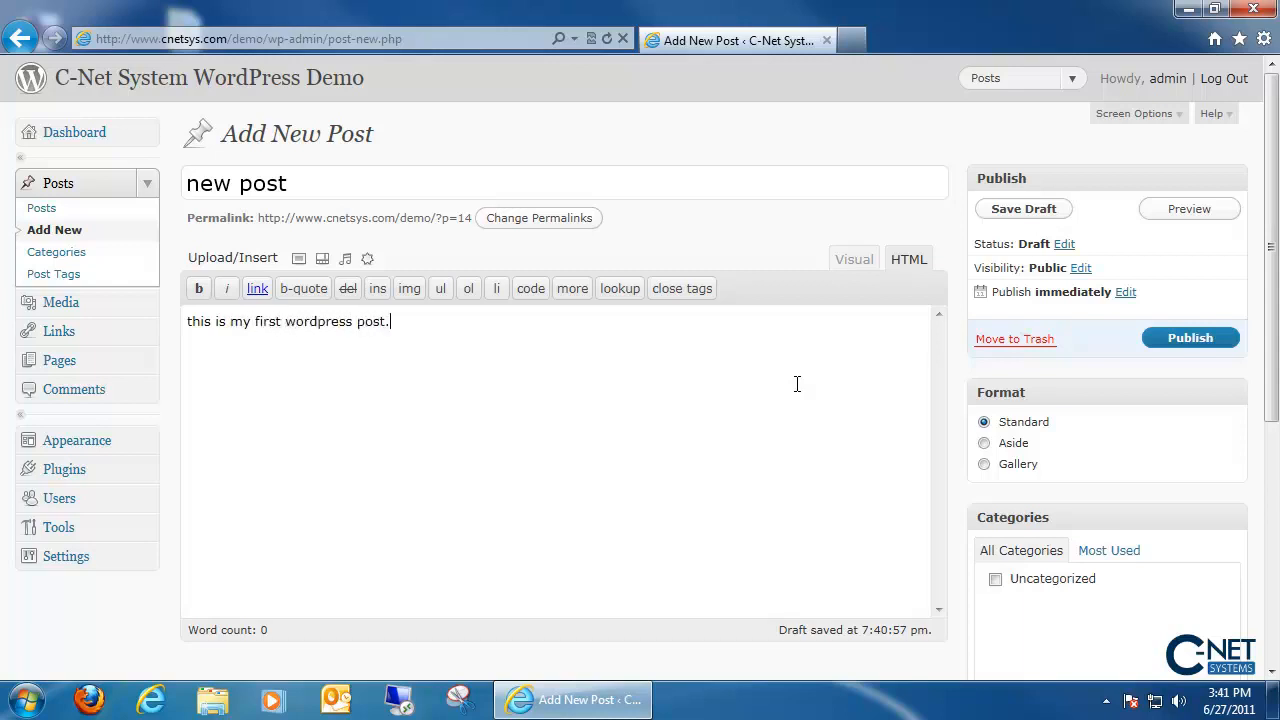
- In Visual mode, toggle bold, italic and strikethrough on 'post.', leaving it plain
click(857, 260)
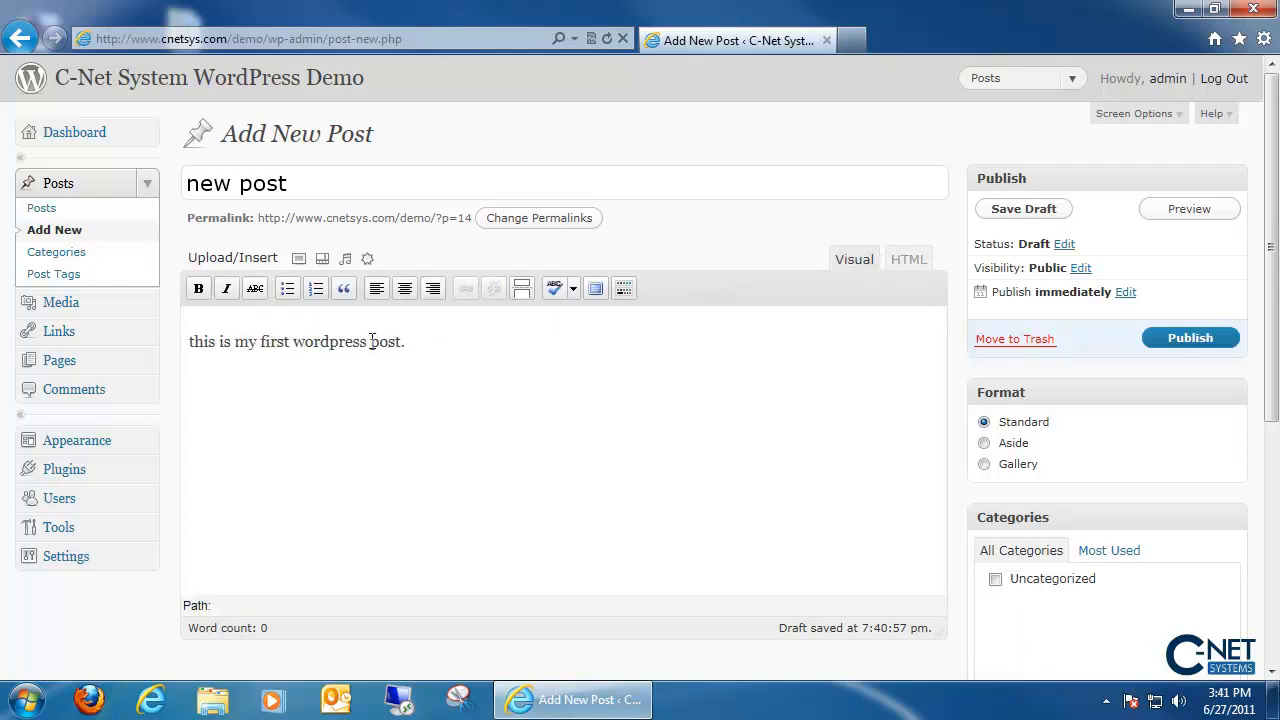
drag(371, 342, 406, 343)
click(200, 293)
click(203, 296)
click(226, 290)
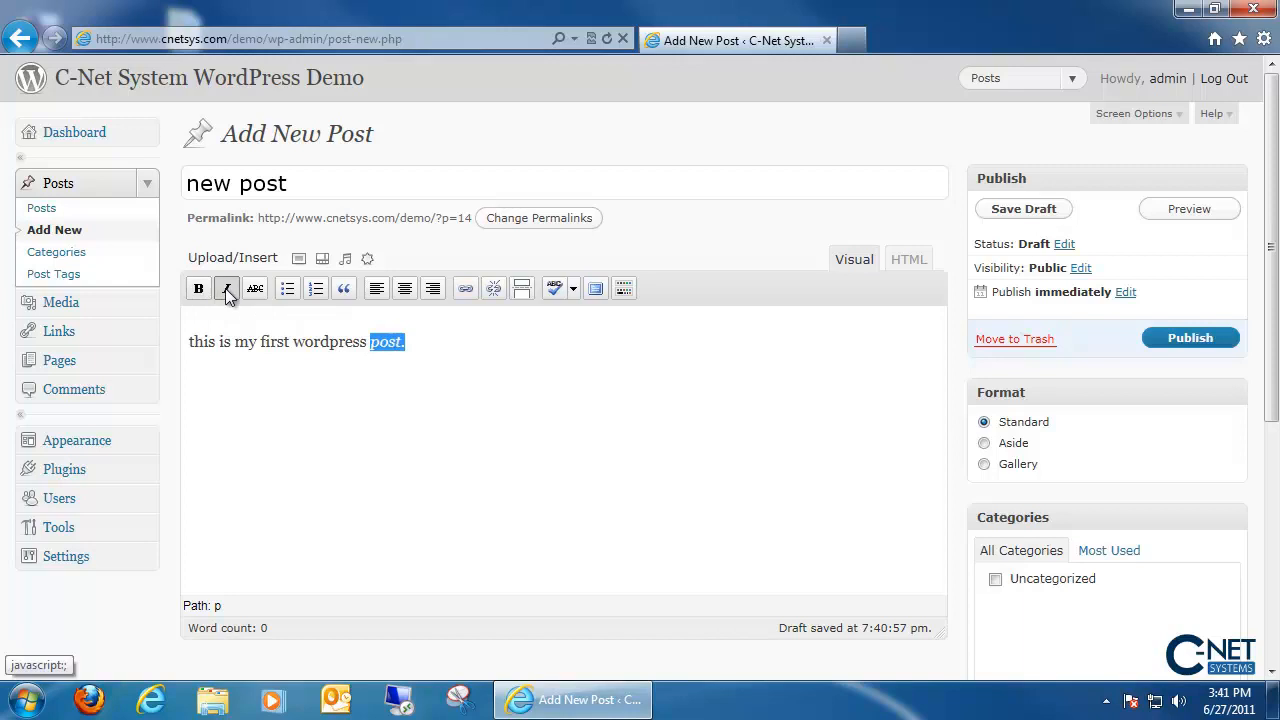
click(226, 289)
click(255, 289)
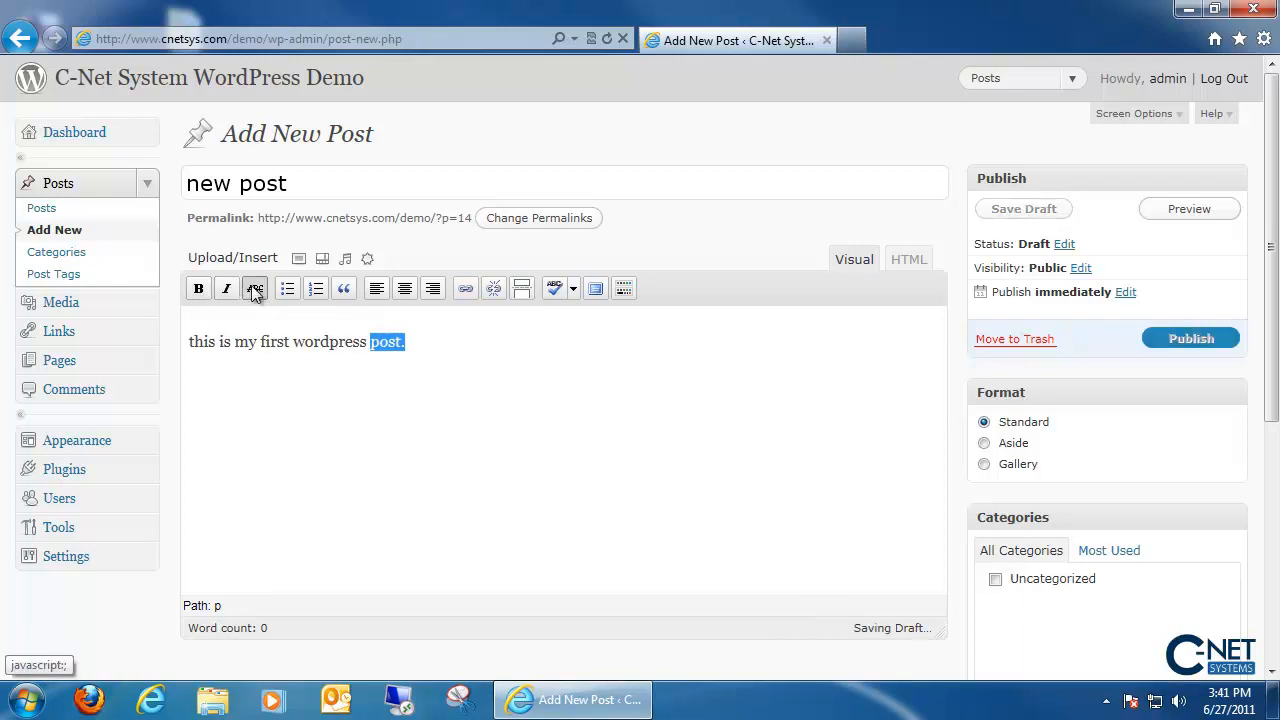
click(255, 289)
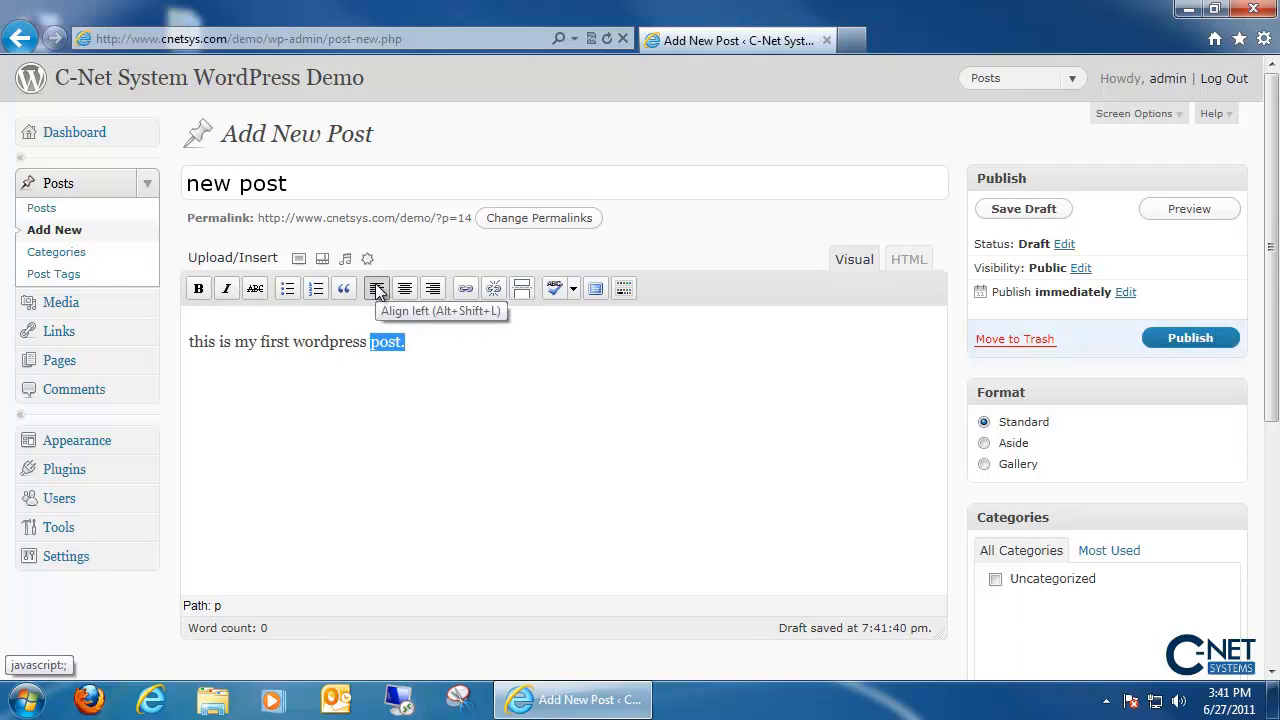
- Cancel the link dialog without adding a link and add a new line below the sentence
click(467, 289)
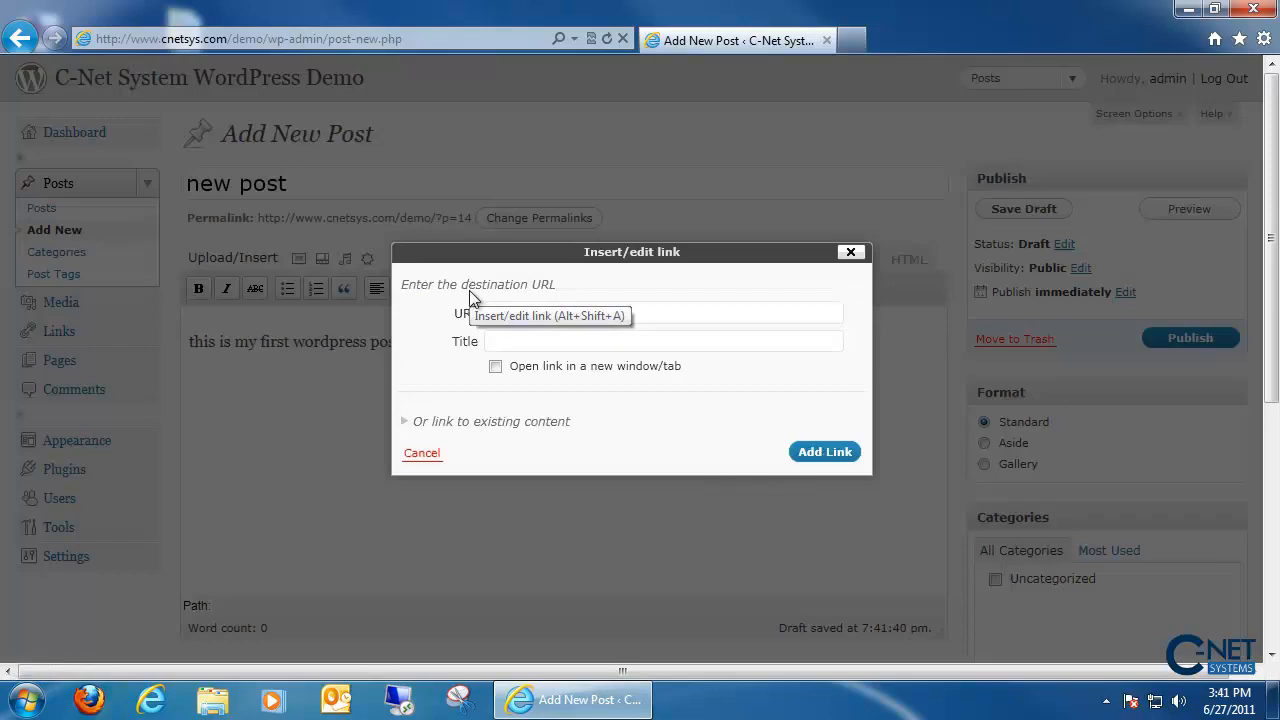
click(618, 312)
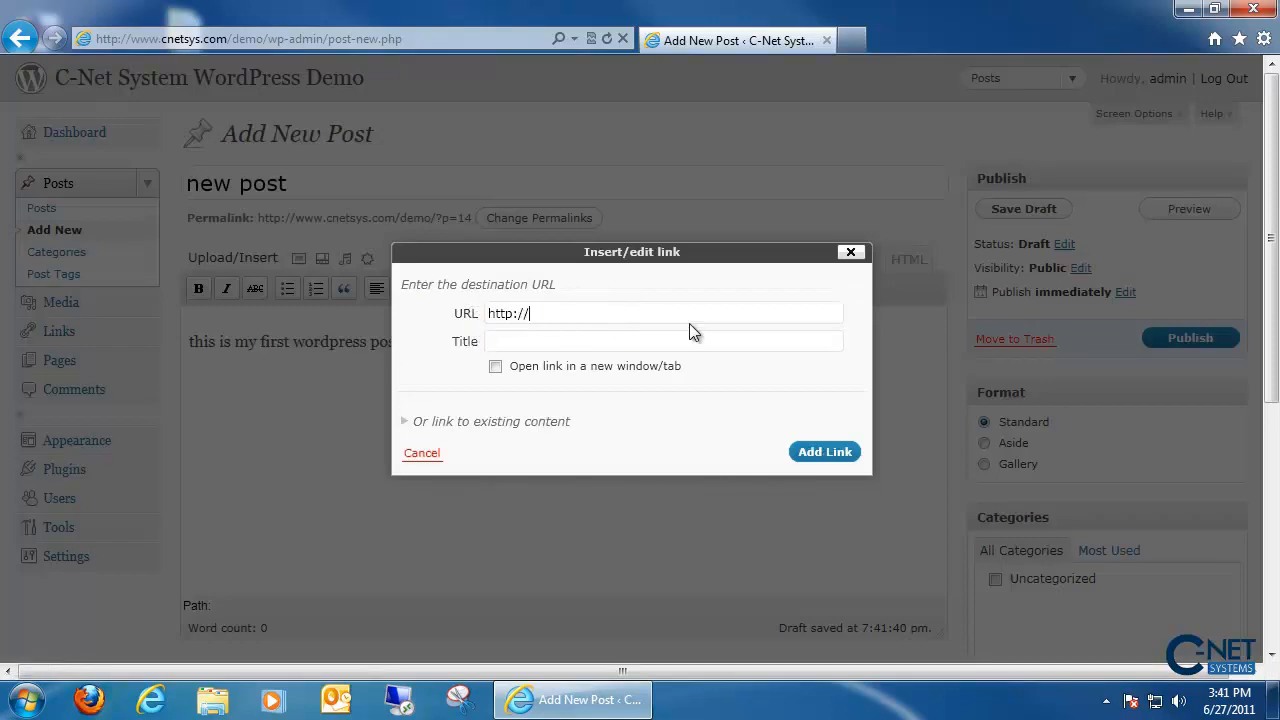
click(850, 252)
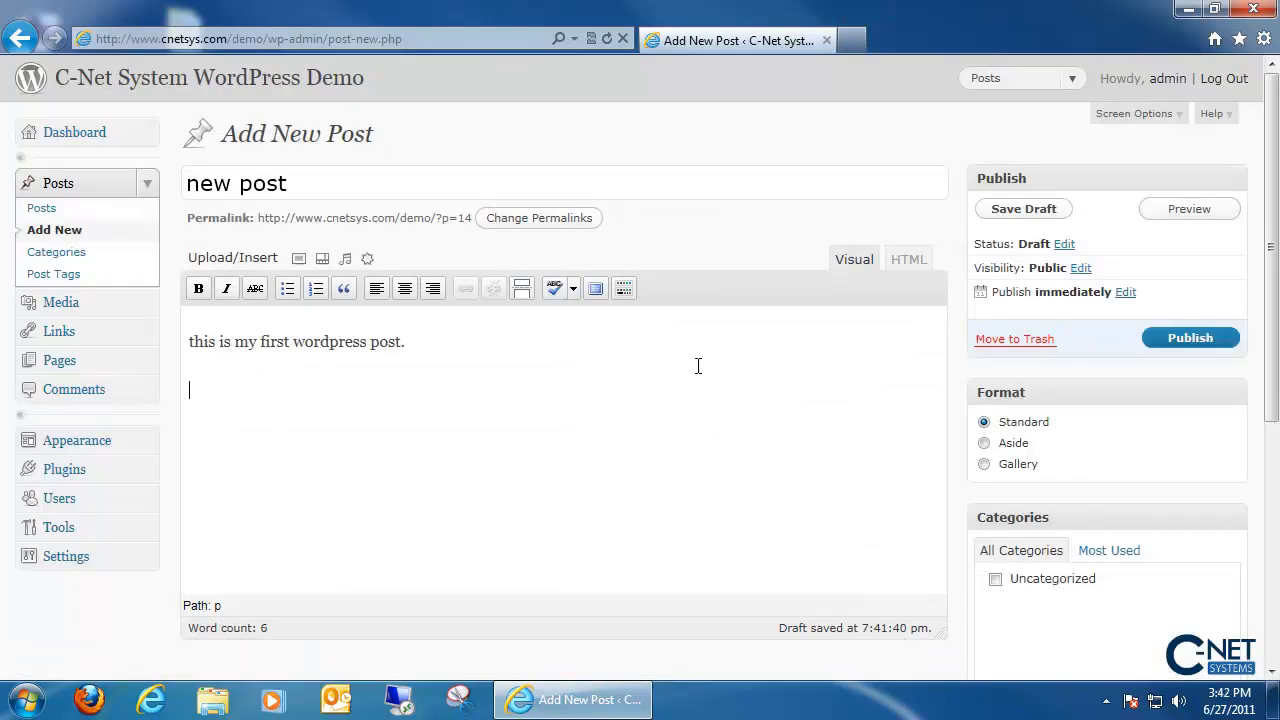
key(Return)
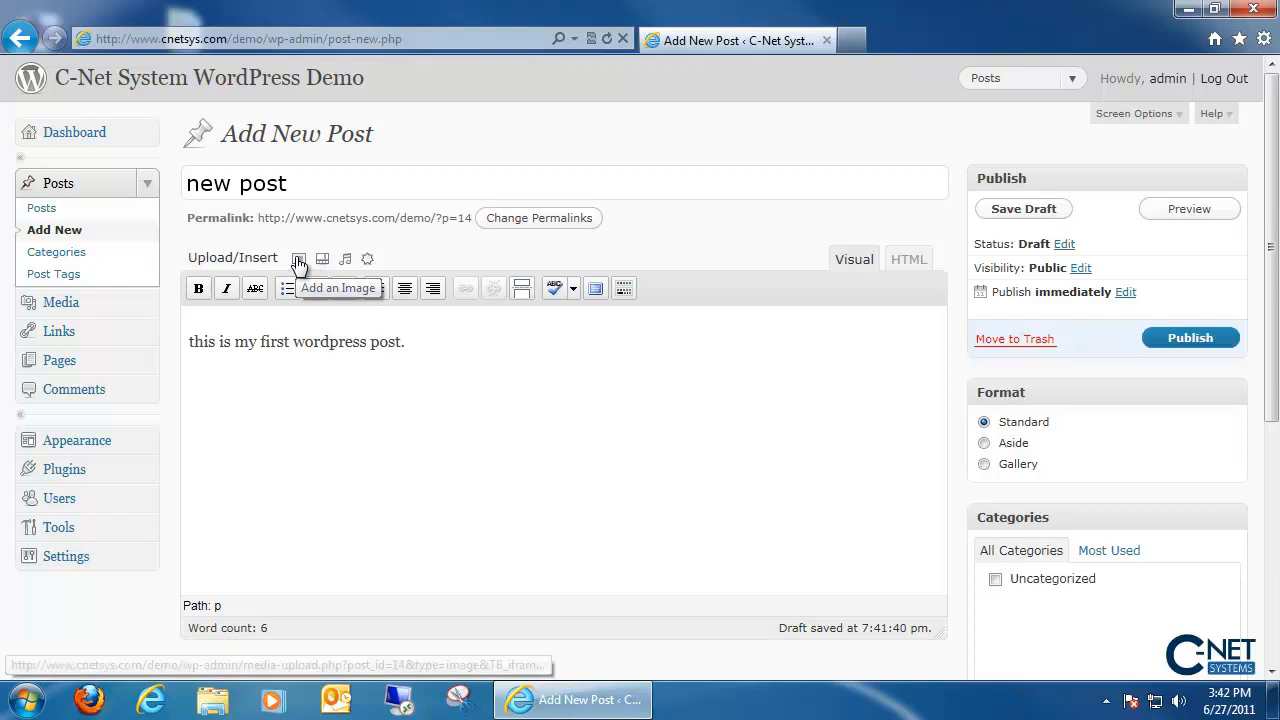
- Upload Hydrangeas.jpg from Sample Pictures through the Add an Image dialog
click(298, 261)
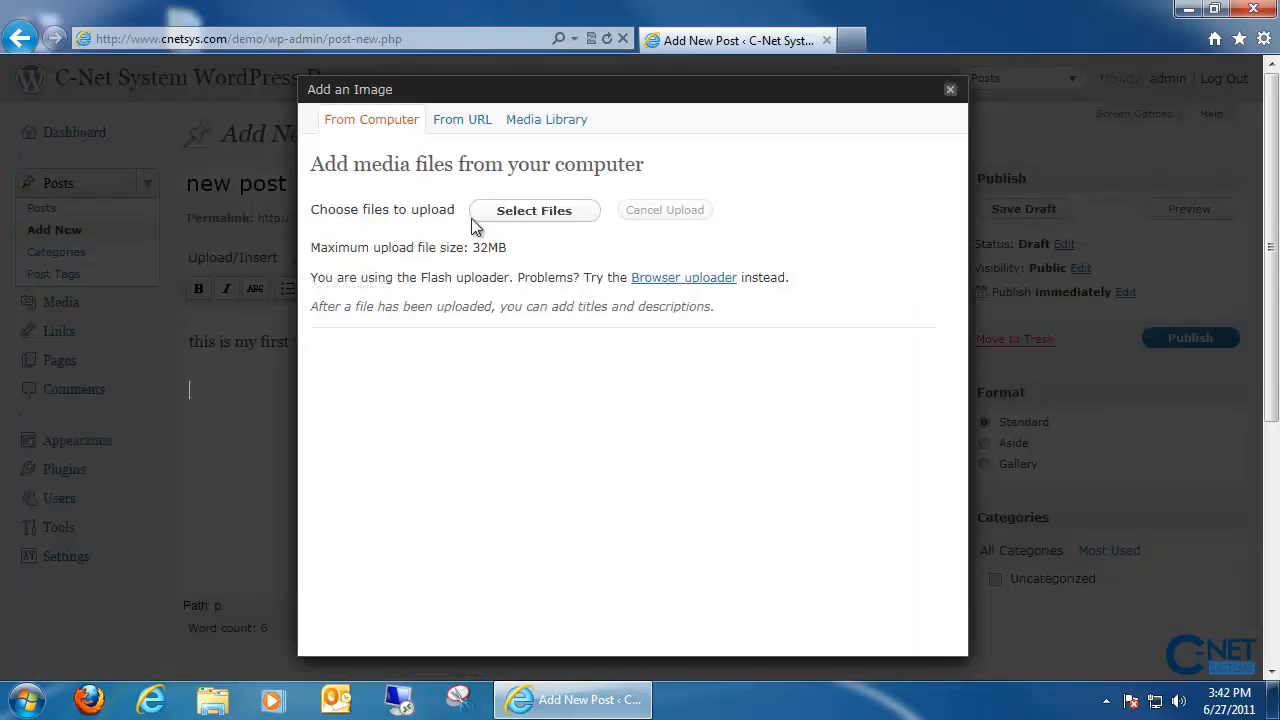
click(502, 215)
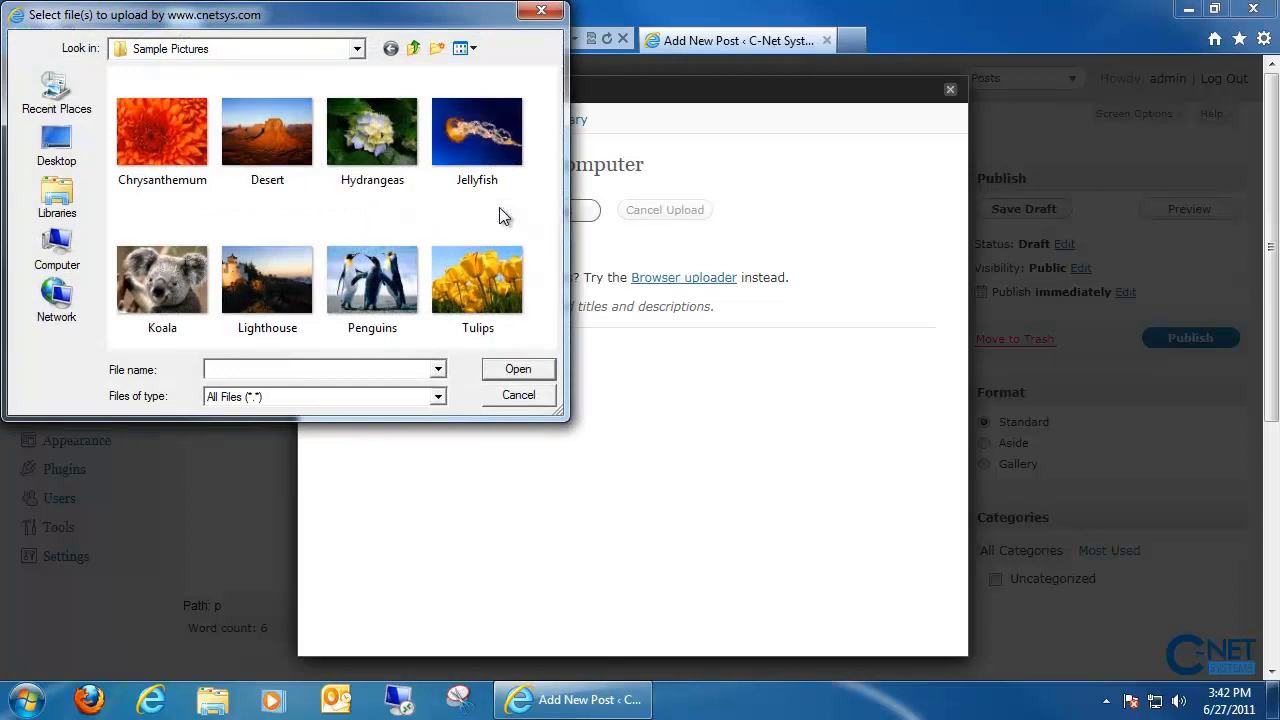
click(405, 165)
double_click(405, 165)
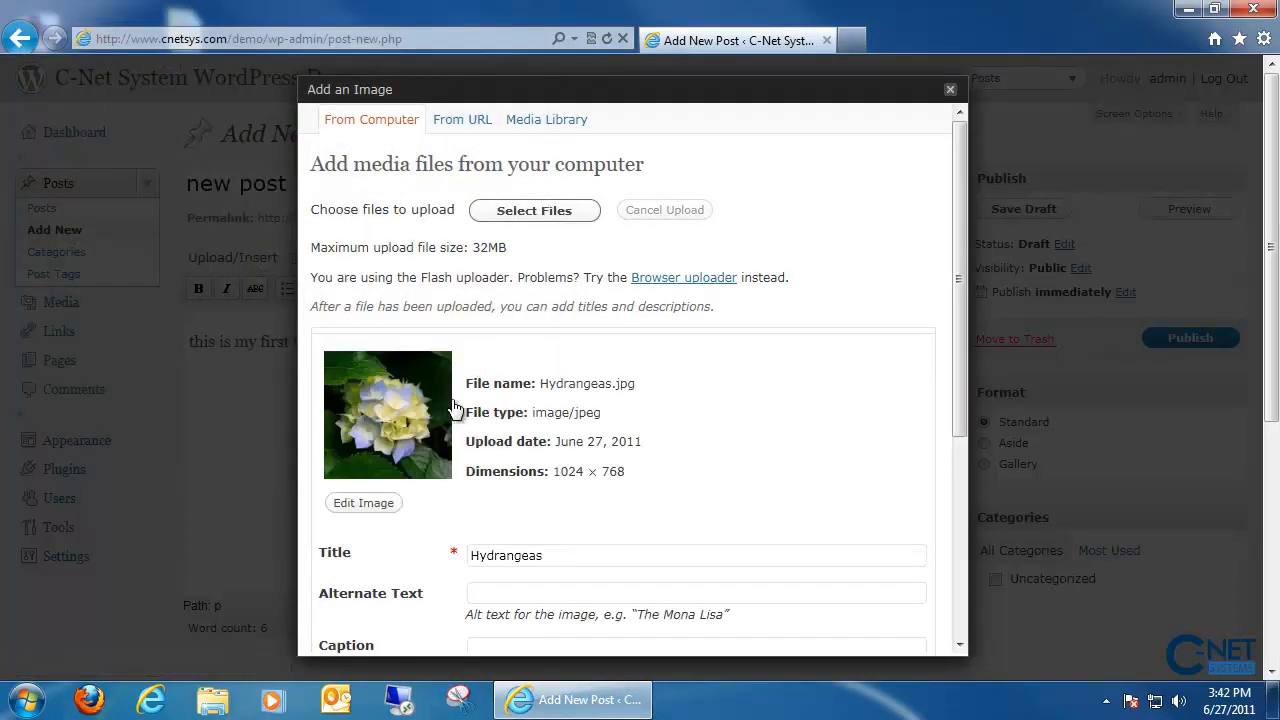
scroll(448, 421, down, 5)
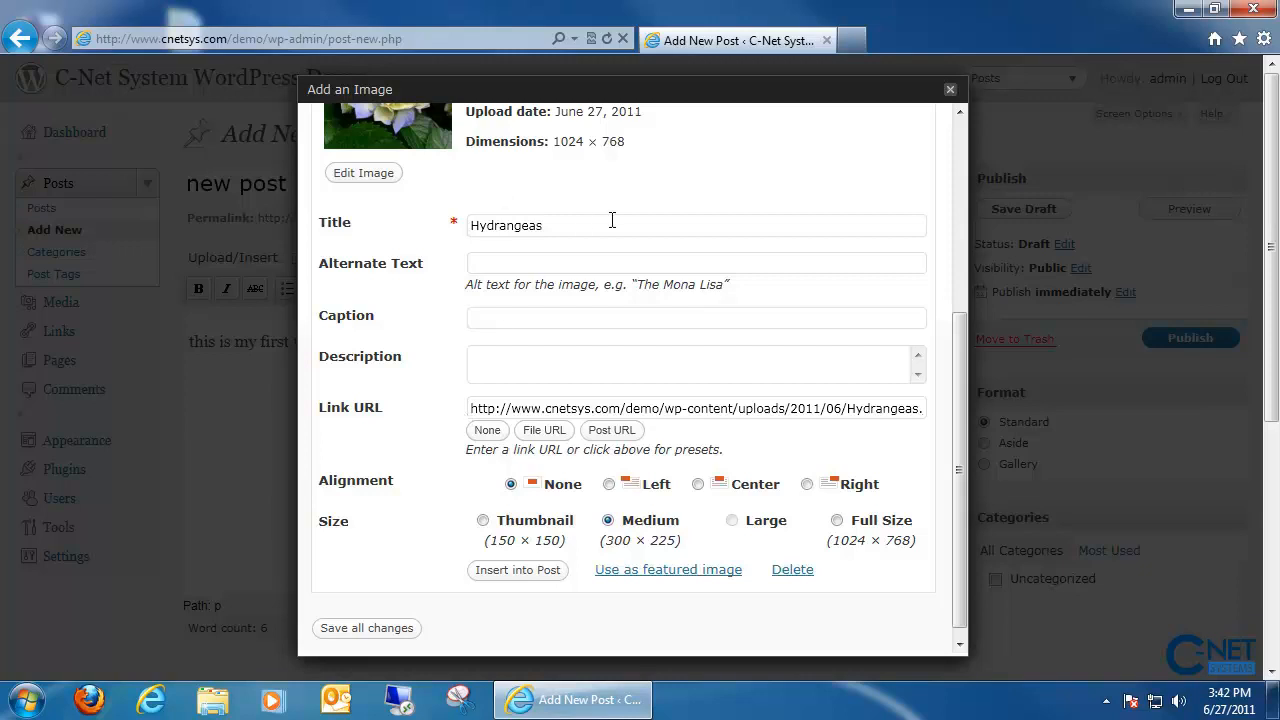
- Insert the Hydrangeas image into the post at Medium size with Link URL set to None
drag(609, 217, 422, 250)
click(505, 245)
click(510, 358)
click(567, 229)
drag(567, 229, 408, 246)
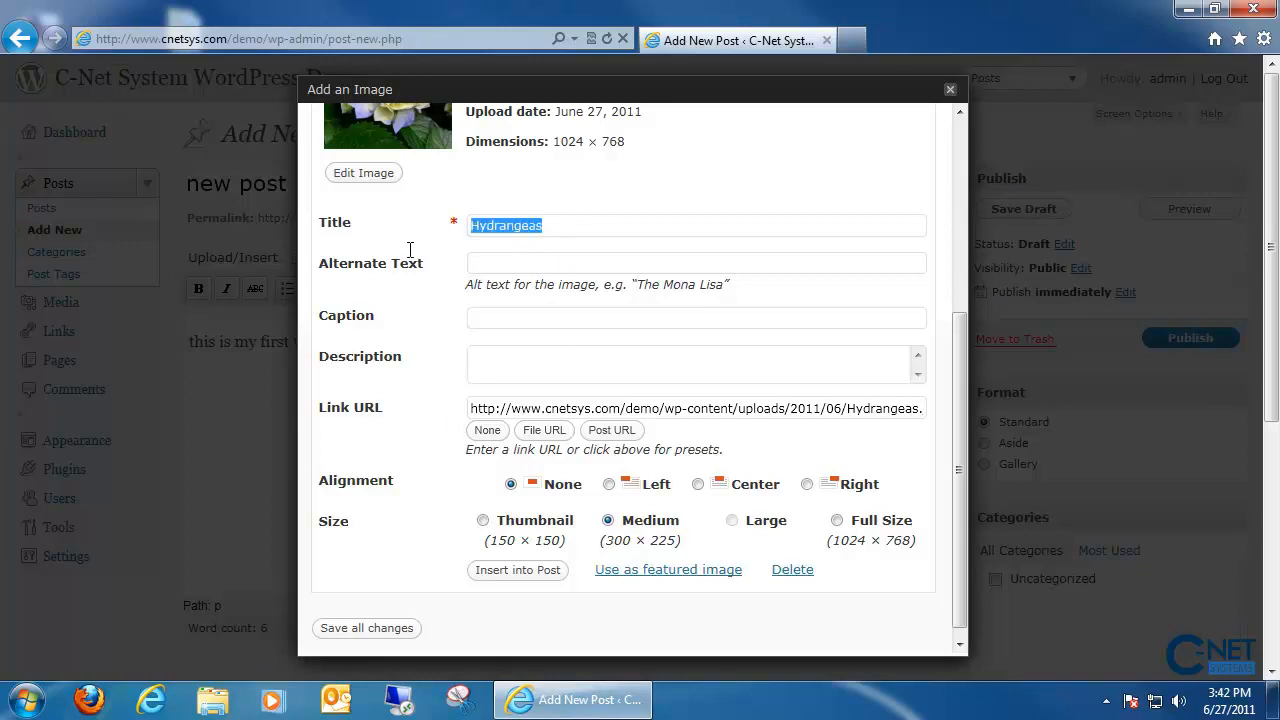
click(487, 431)
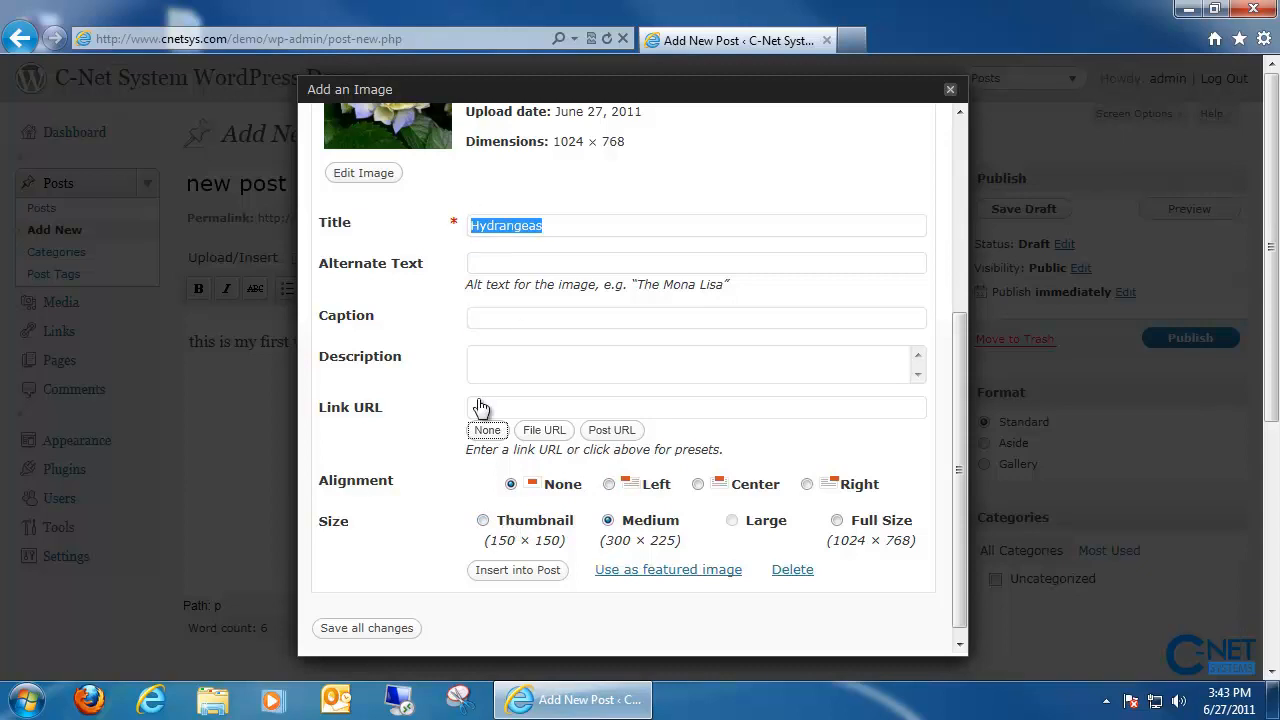
click(503, 577)
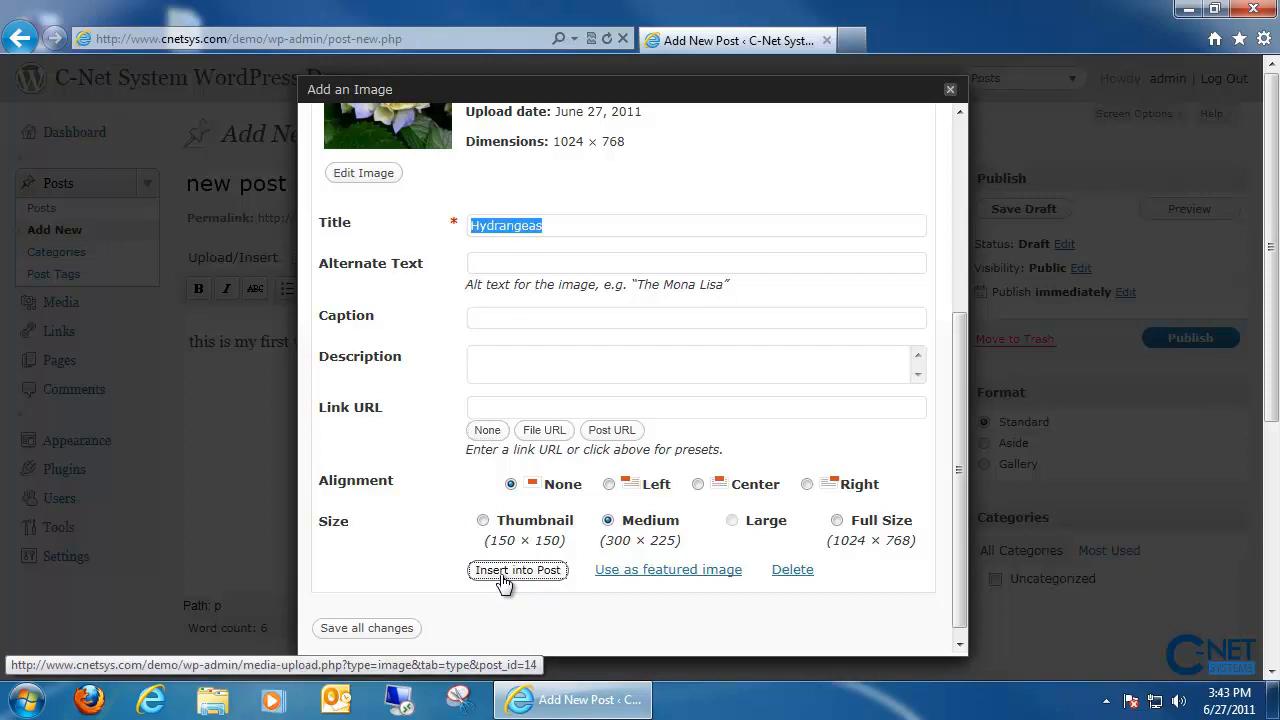
click(410, 628)
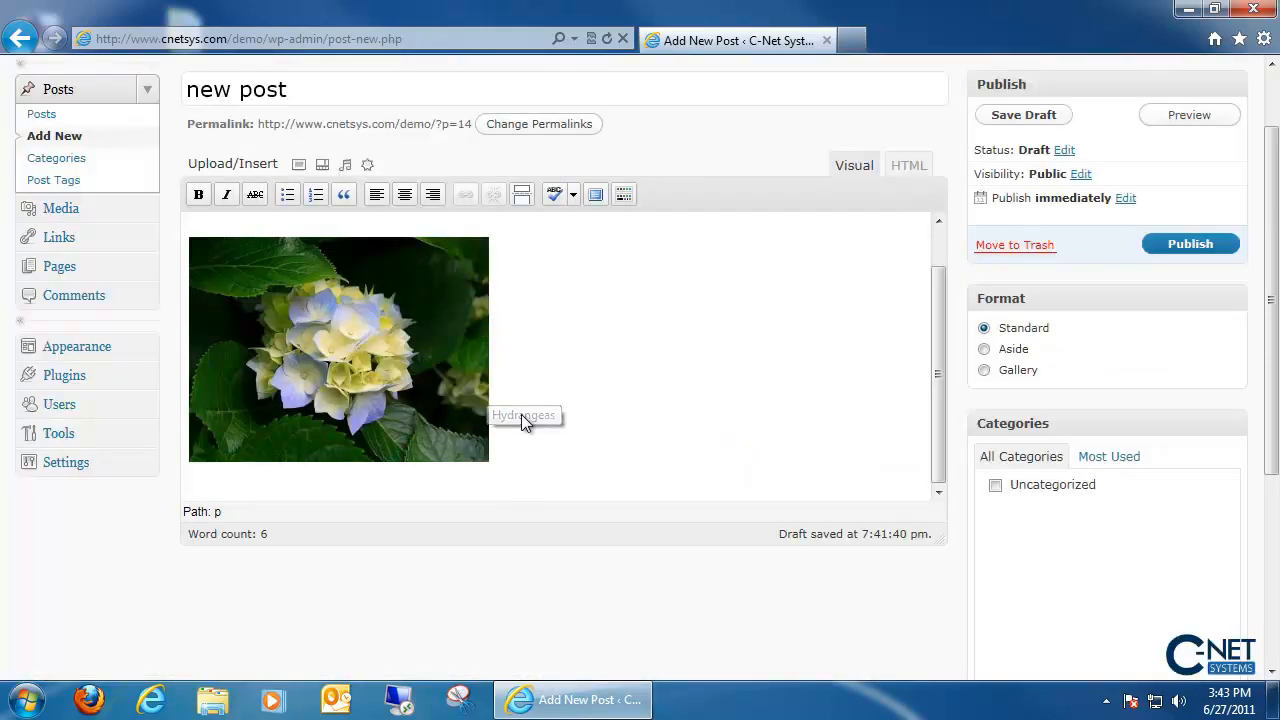
- Save the post containing the Hydrangeas image as a draft
scroll(522, 414, up, 3)
scroll(468, 348, down, 1)
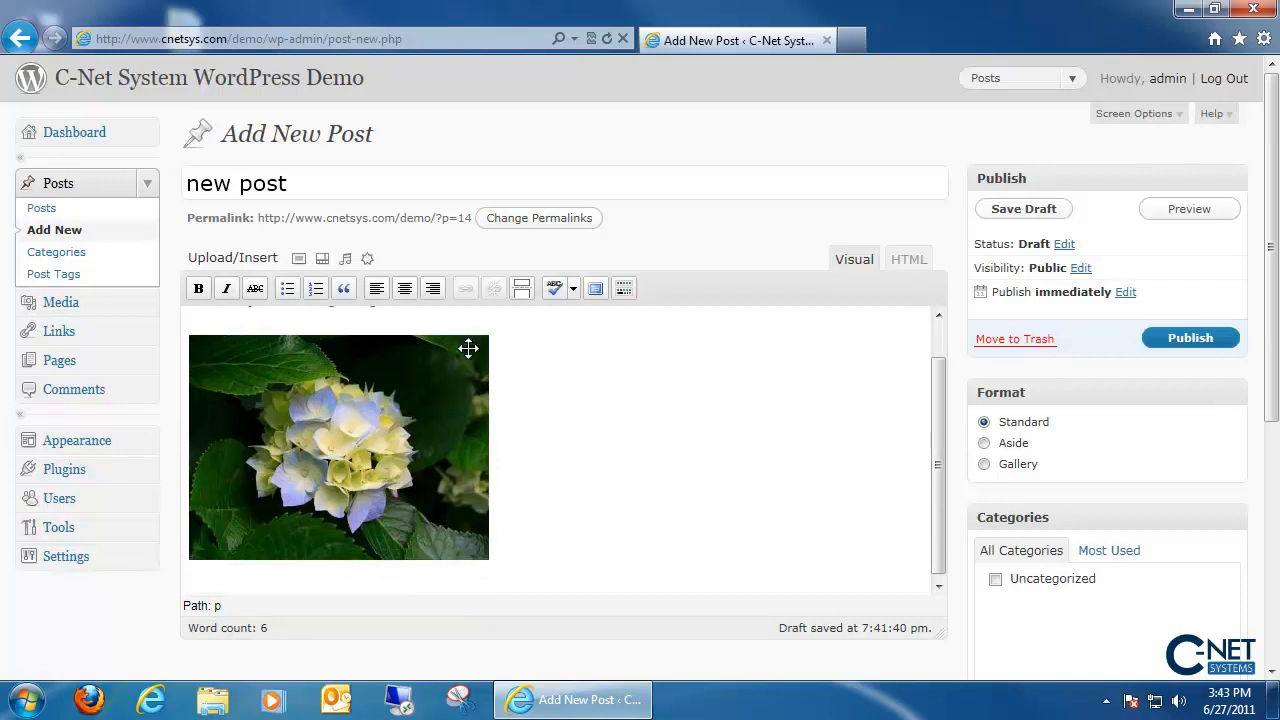
scroll(468, 348, down, 2)
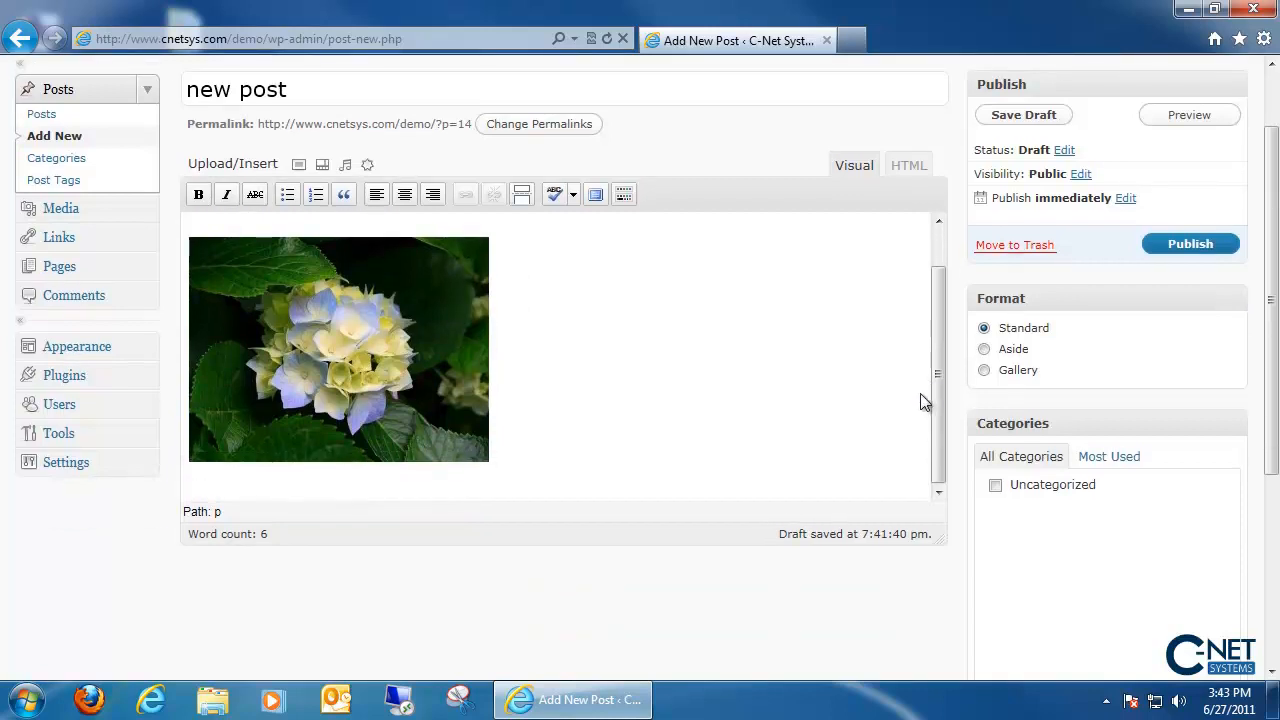
scroll(924, 402, up, 2)
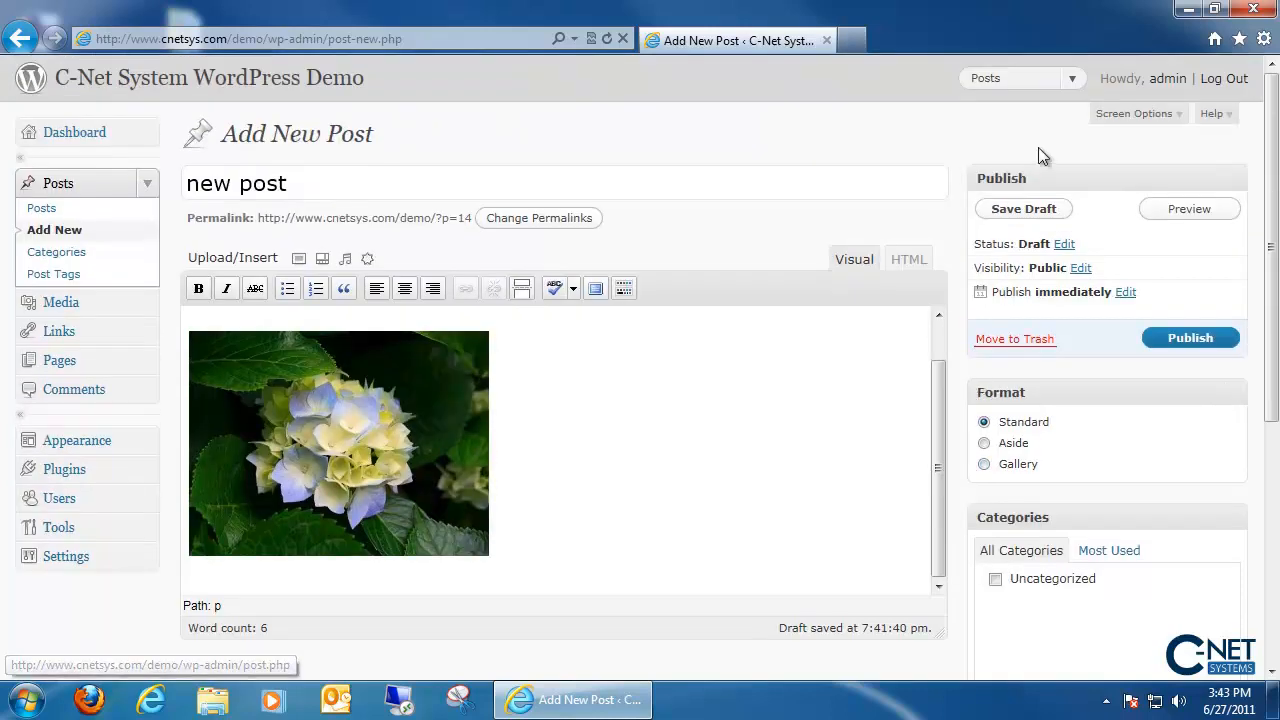
click(1040, 216)
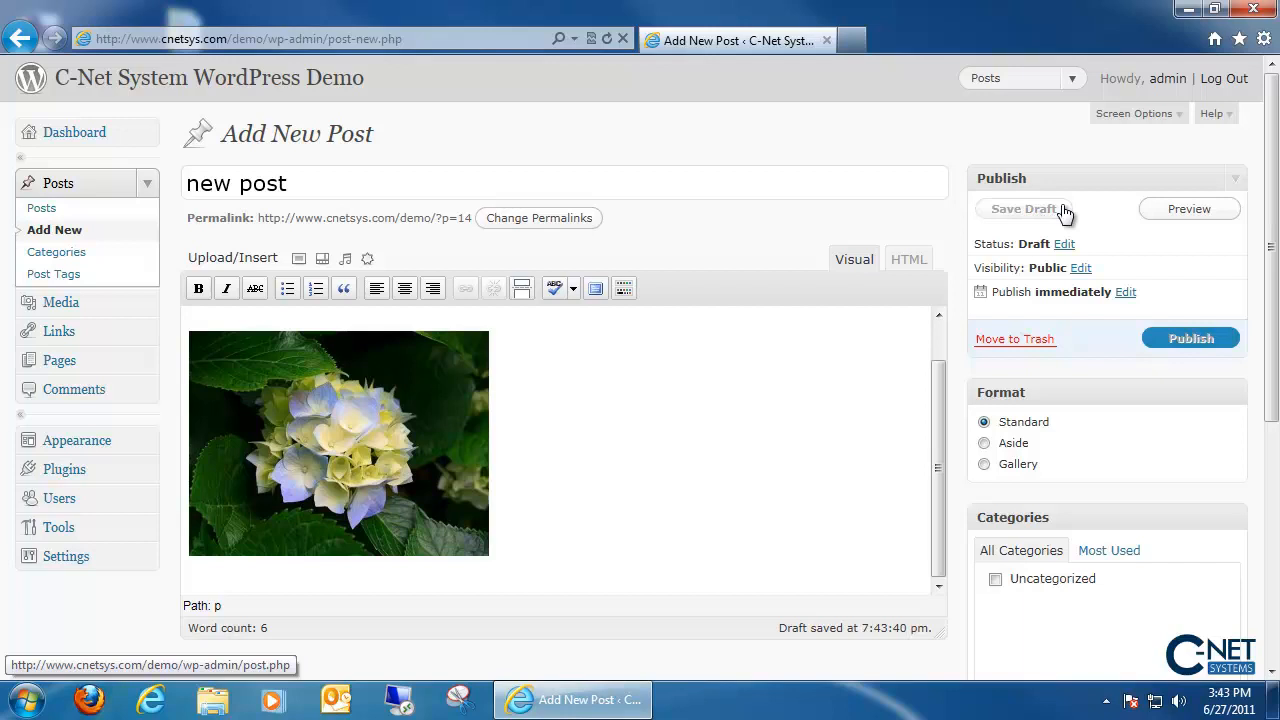
- Preview 'new post' on the site in a new tab, then go back to the editor
click(1188, 212)
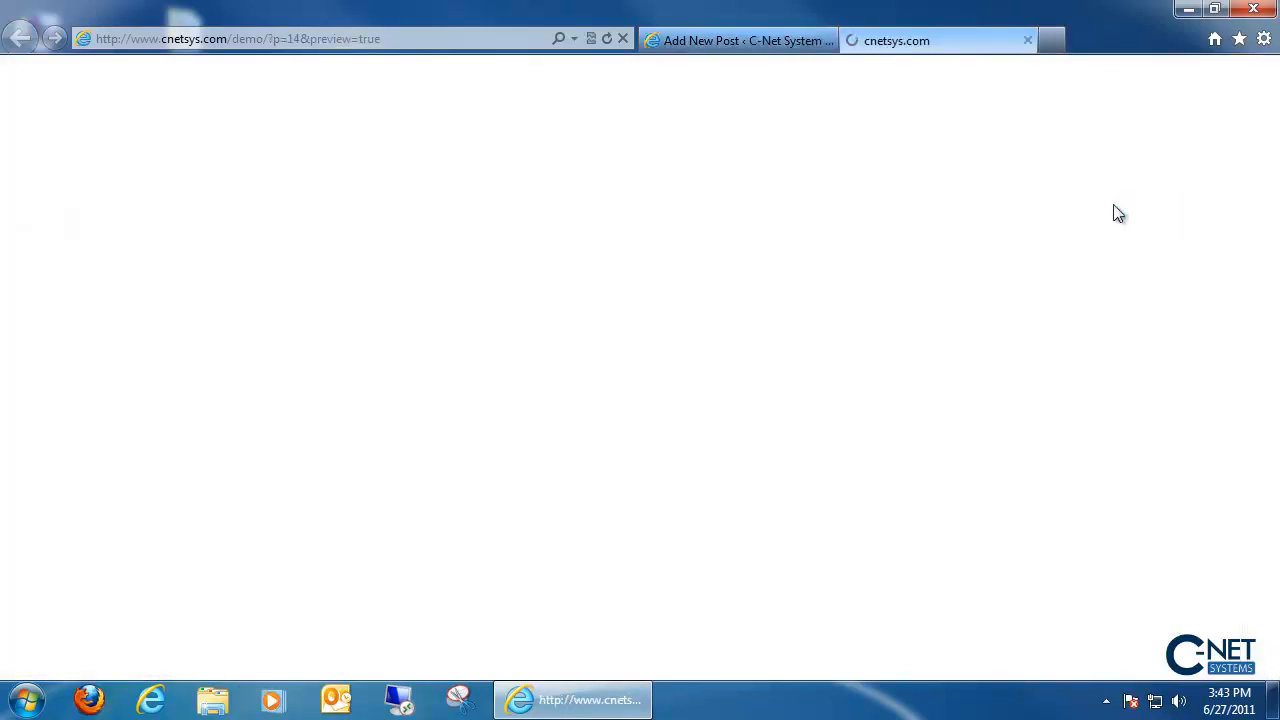
scroll(977, 351, down, 5)
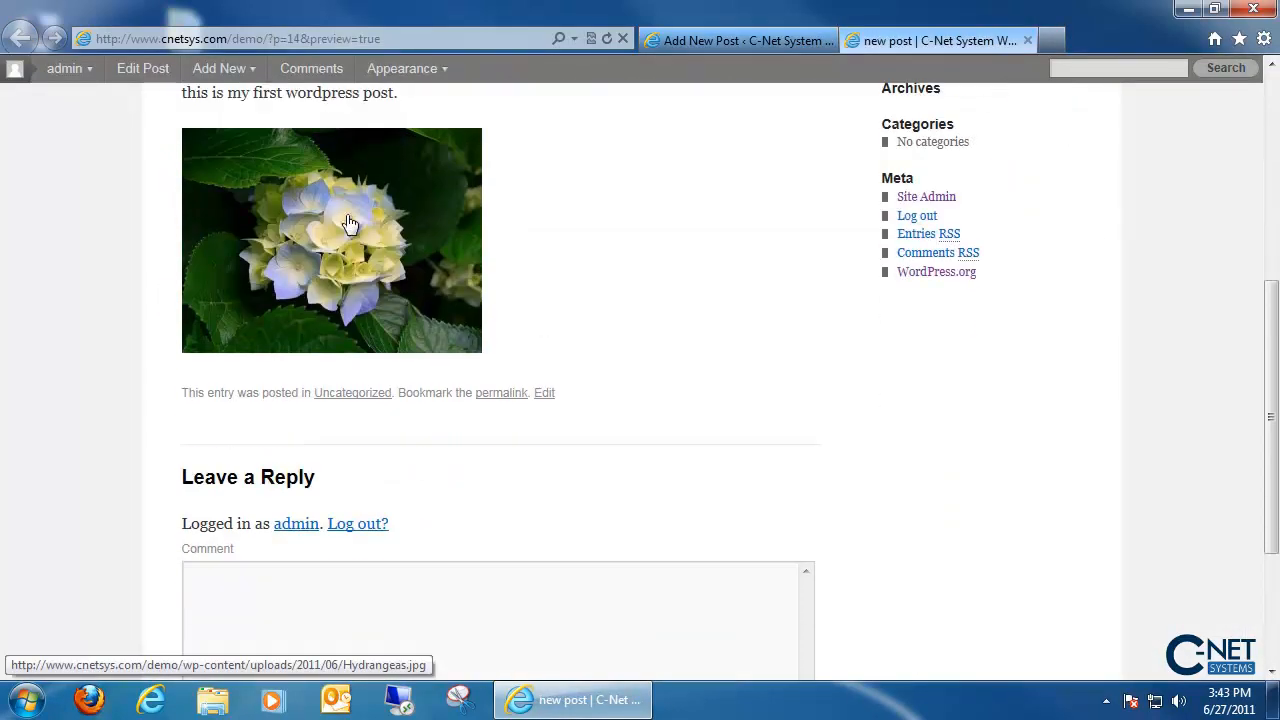
scroll(767, 316, up, 5)
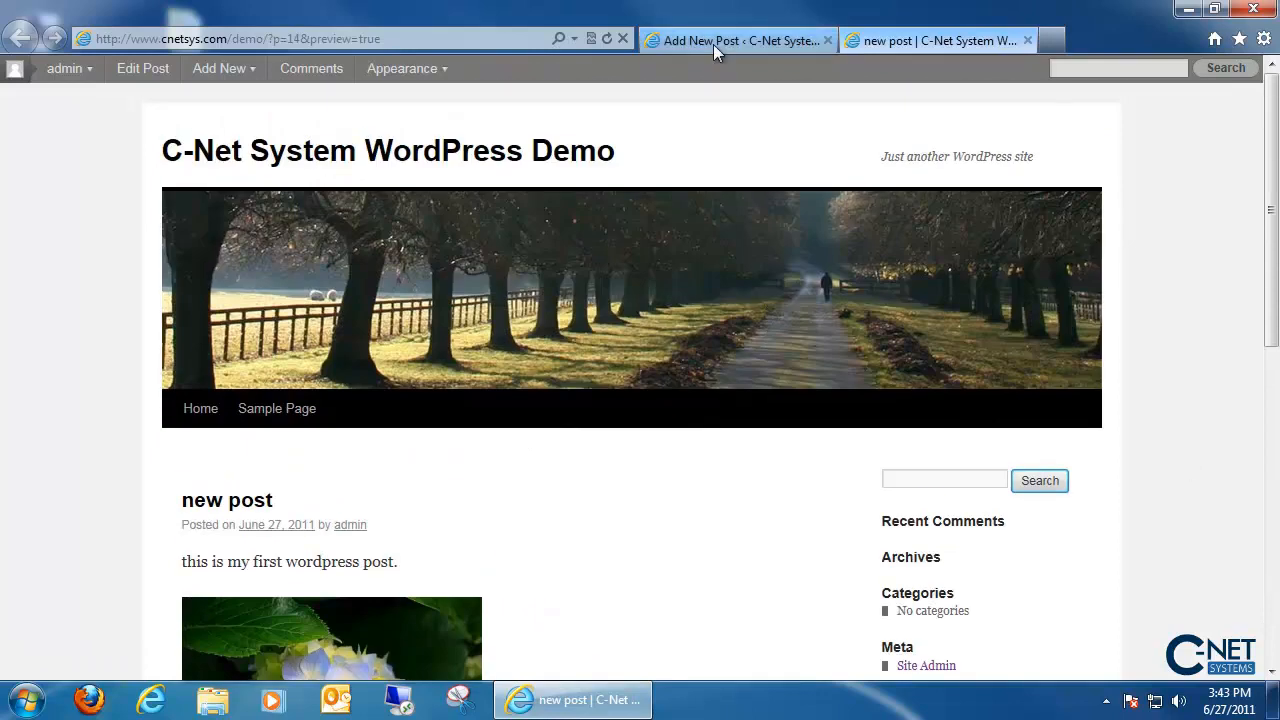
click(713, 41)
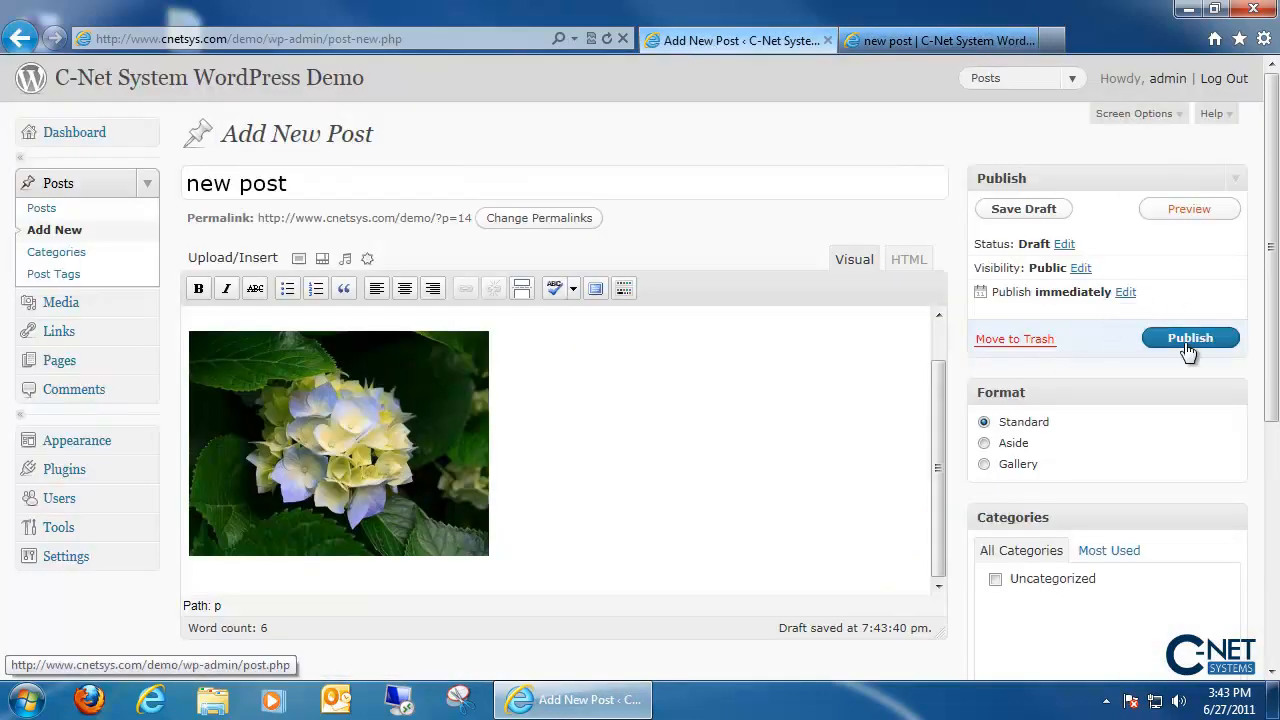
- Publish 'new post' immediately, keeping the current date and time
click(1116, 298)
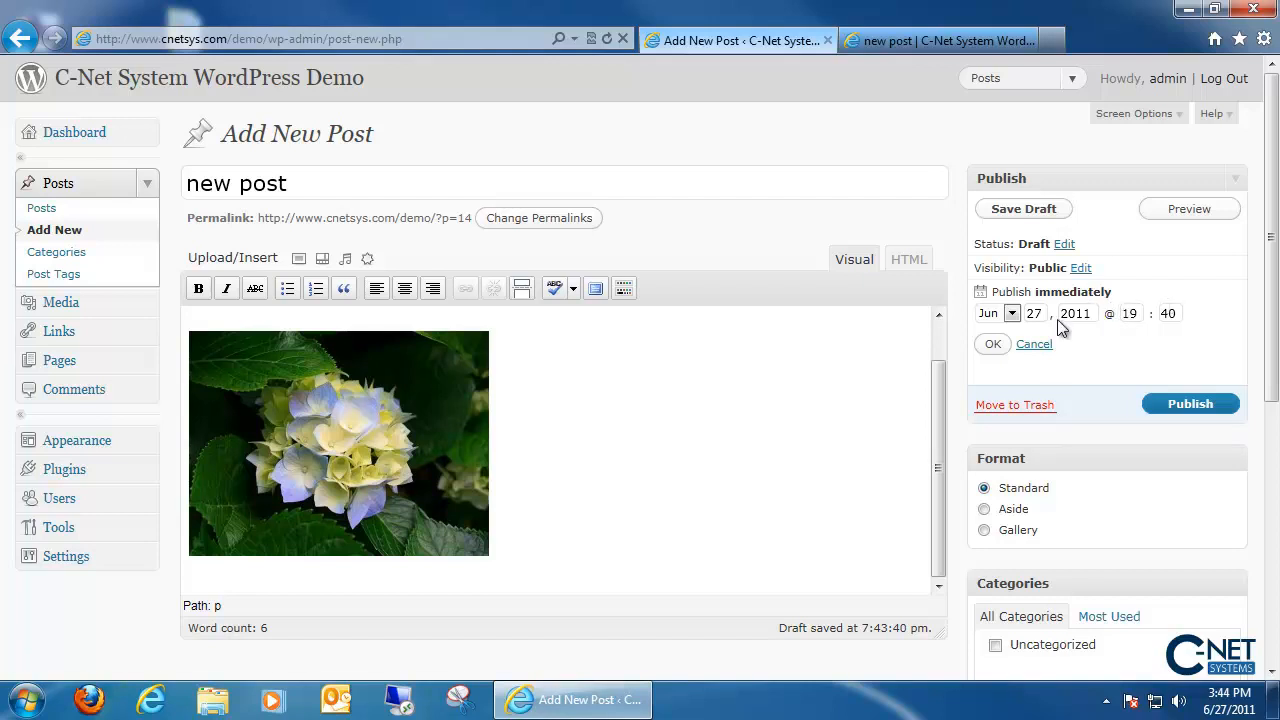
click(993, 344)
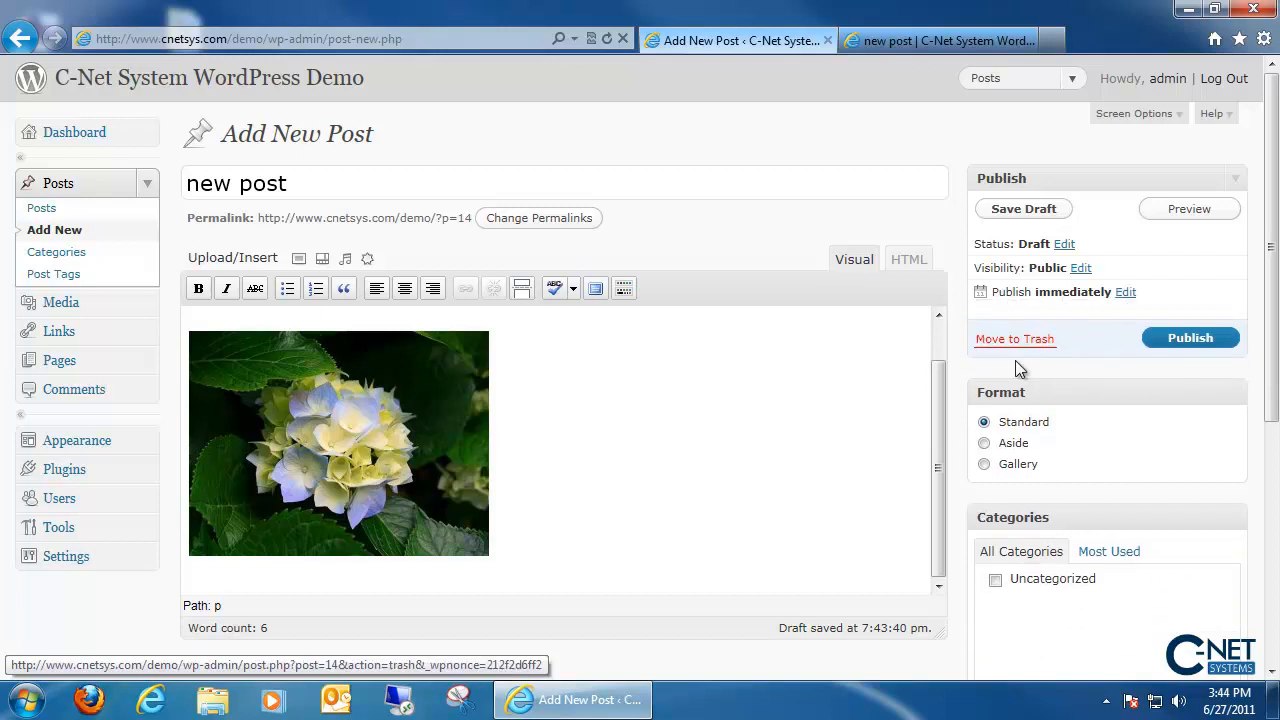
click(1188, 338)
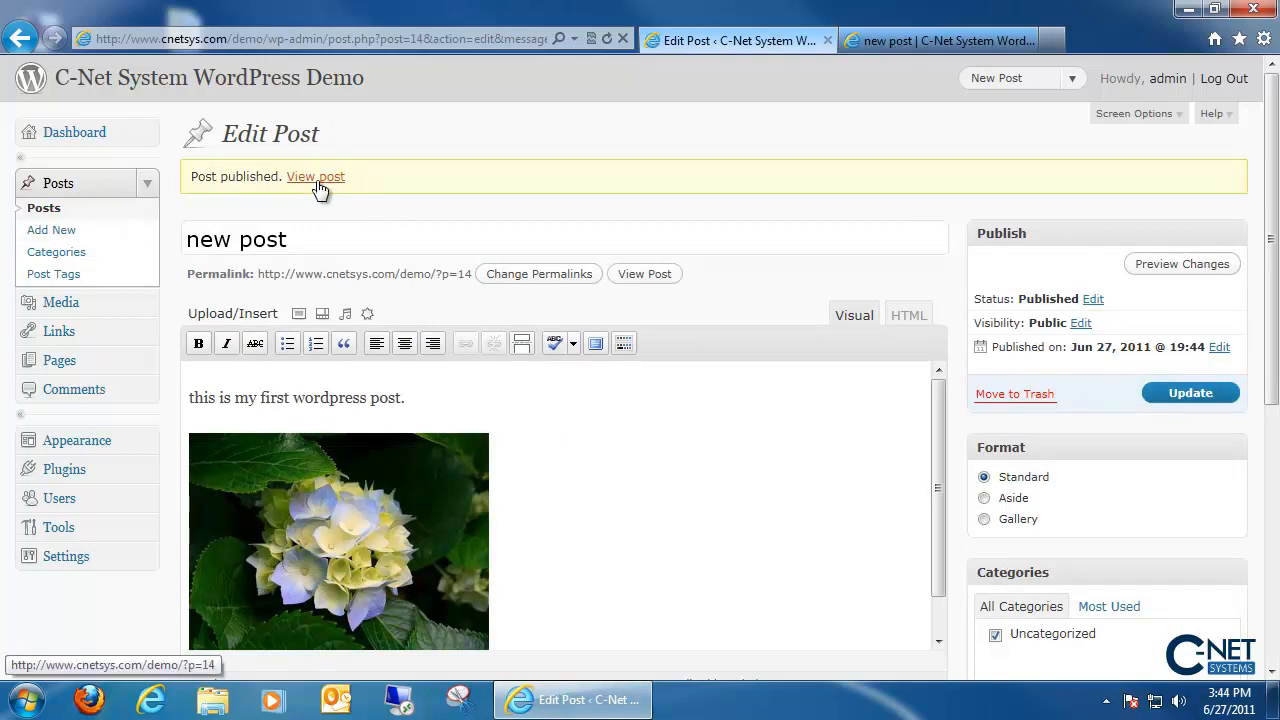
- Trash the Sample Page from the Pages list and start a blank new page
click(100, 371)
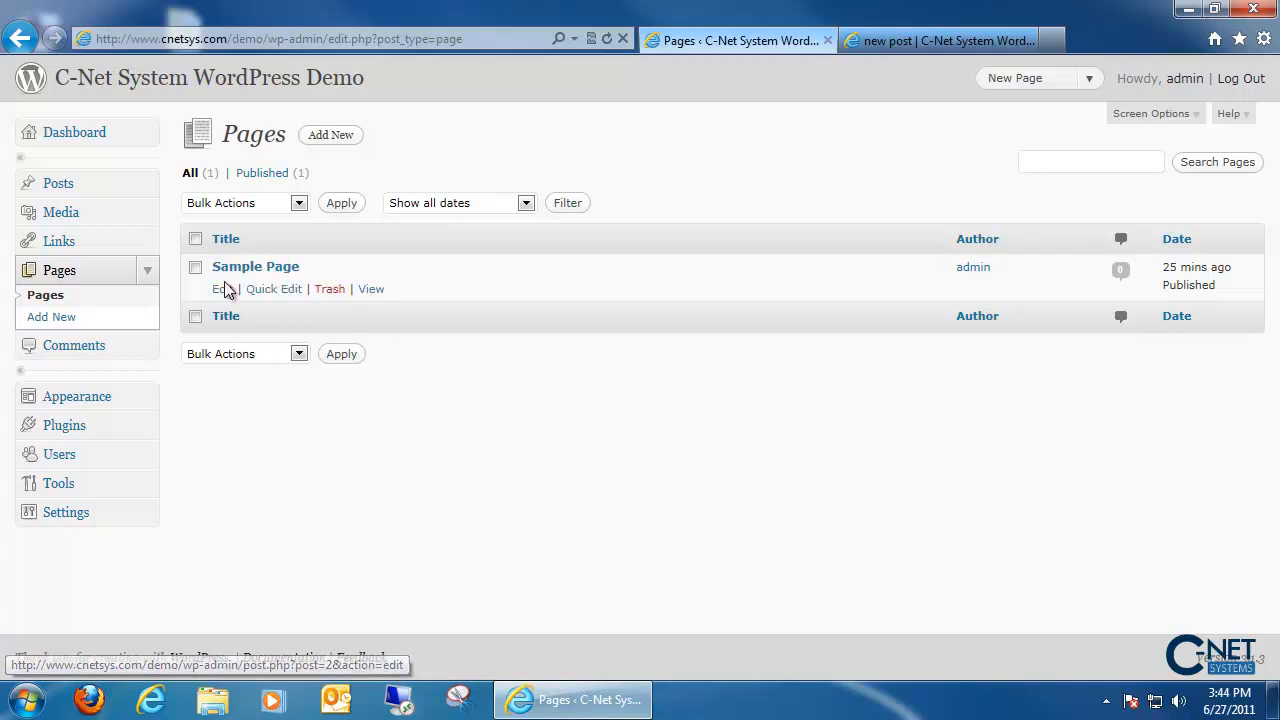
click(327, 290)
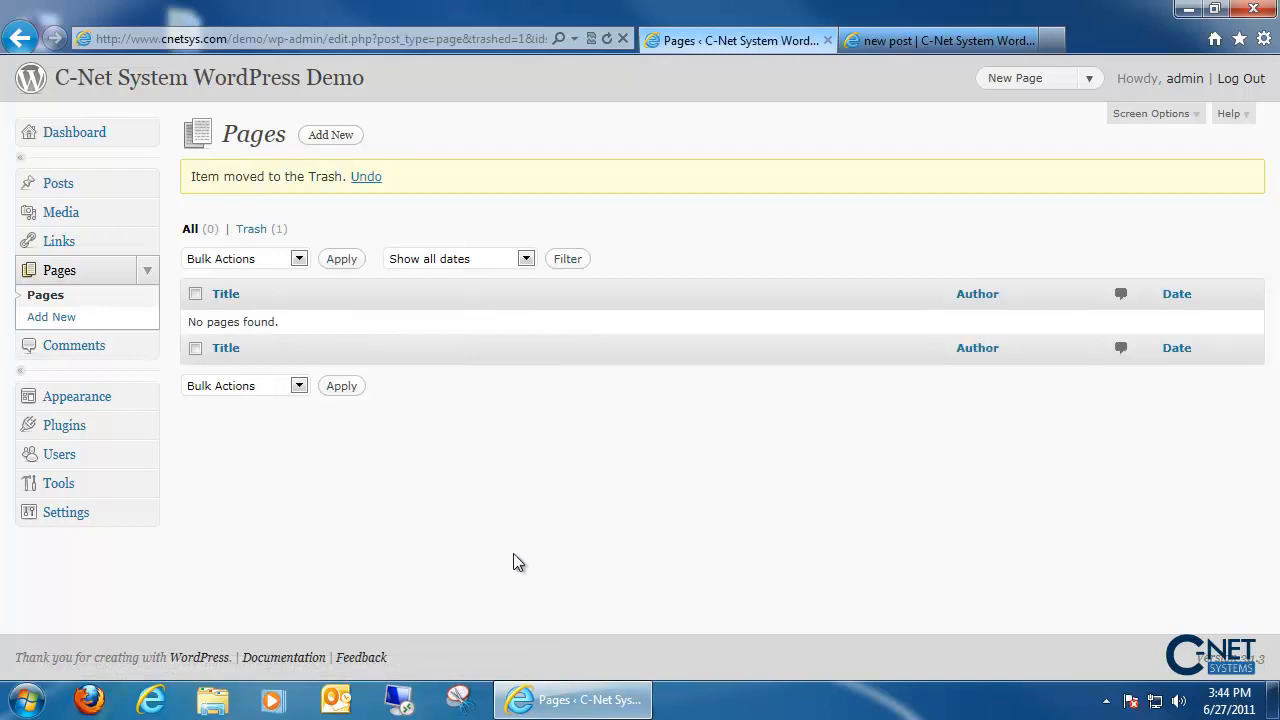
click(328, 136)
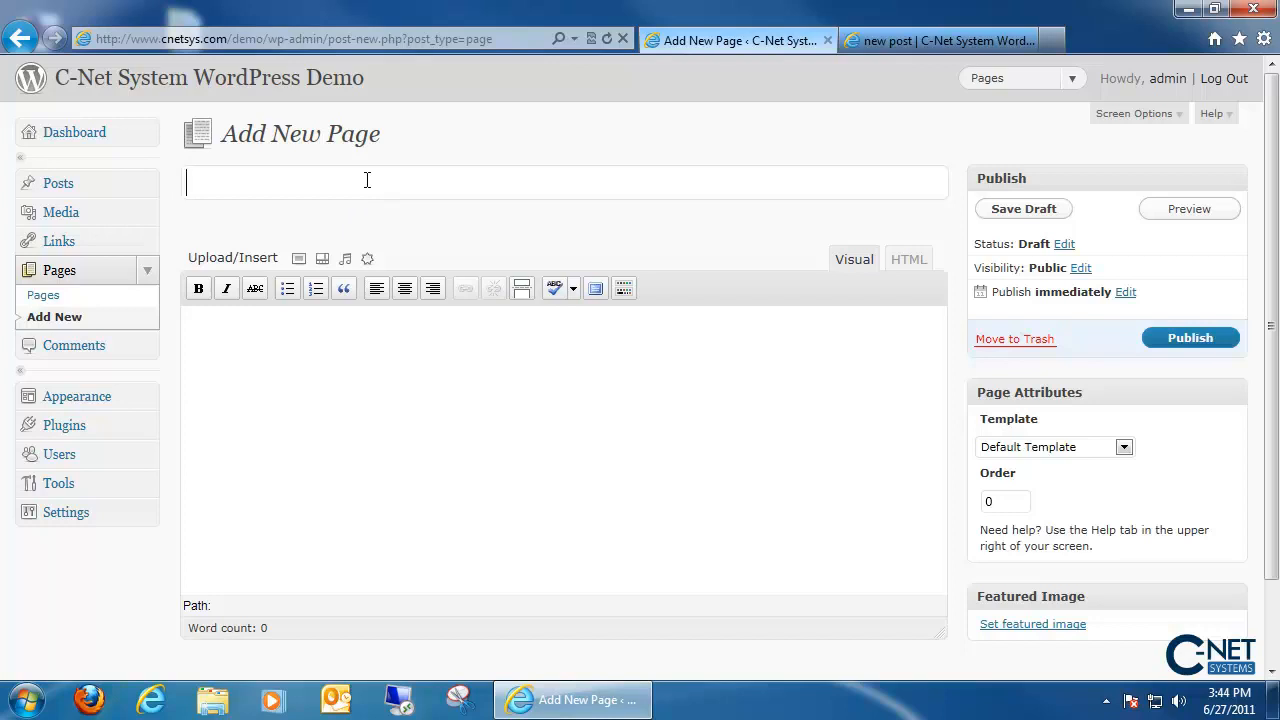
- Title the new page 'Contact', let it autosave as a draft, and switch the body to HTML
text(Contact)
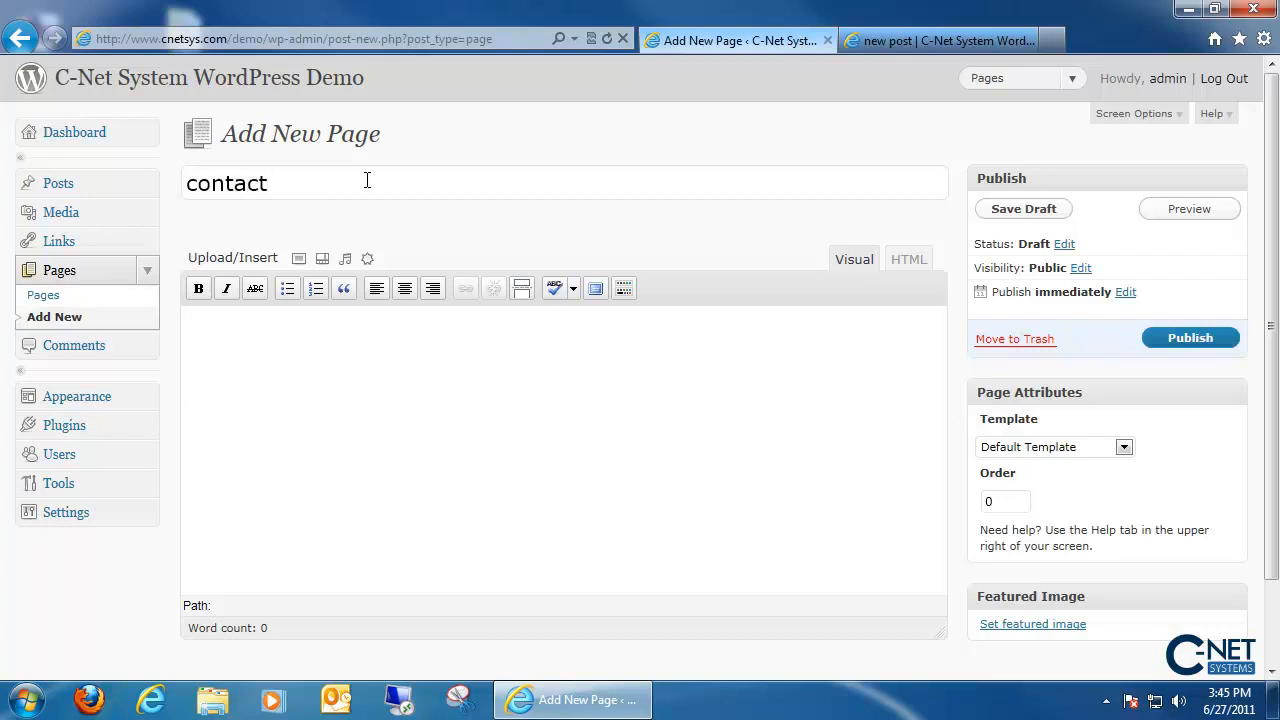
click(329, 381)
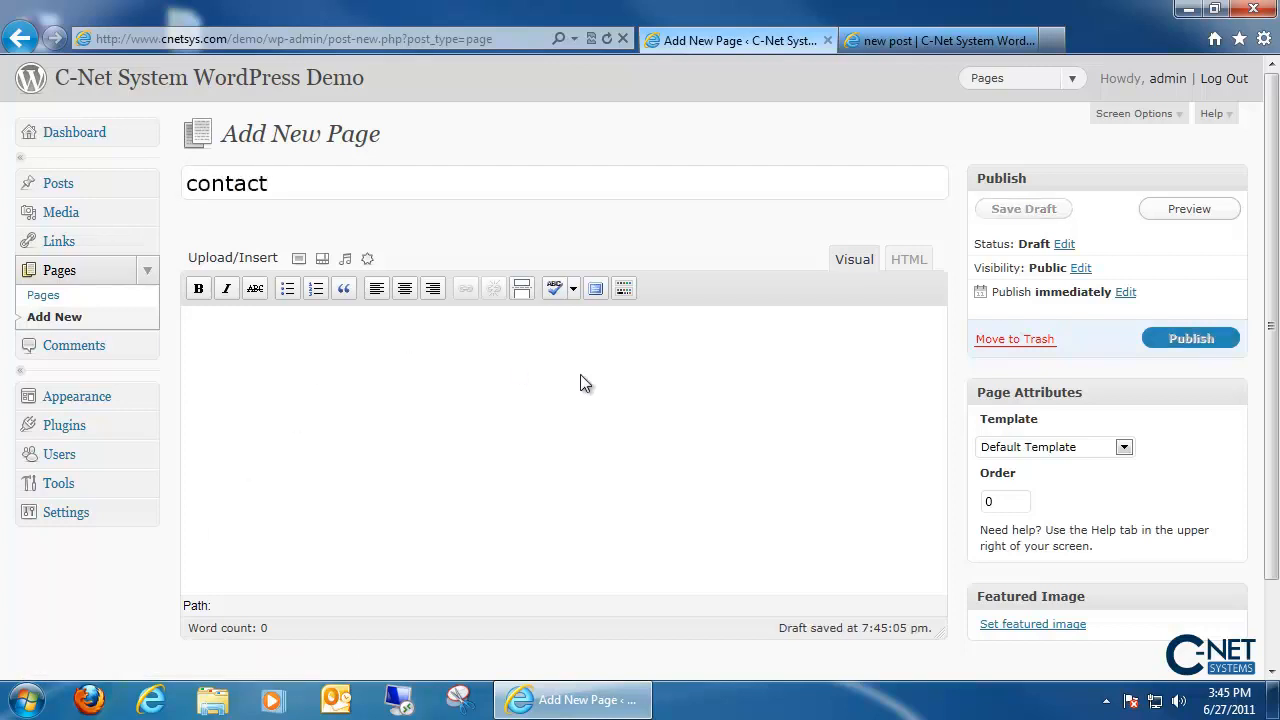
click(904, 262)
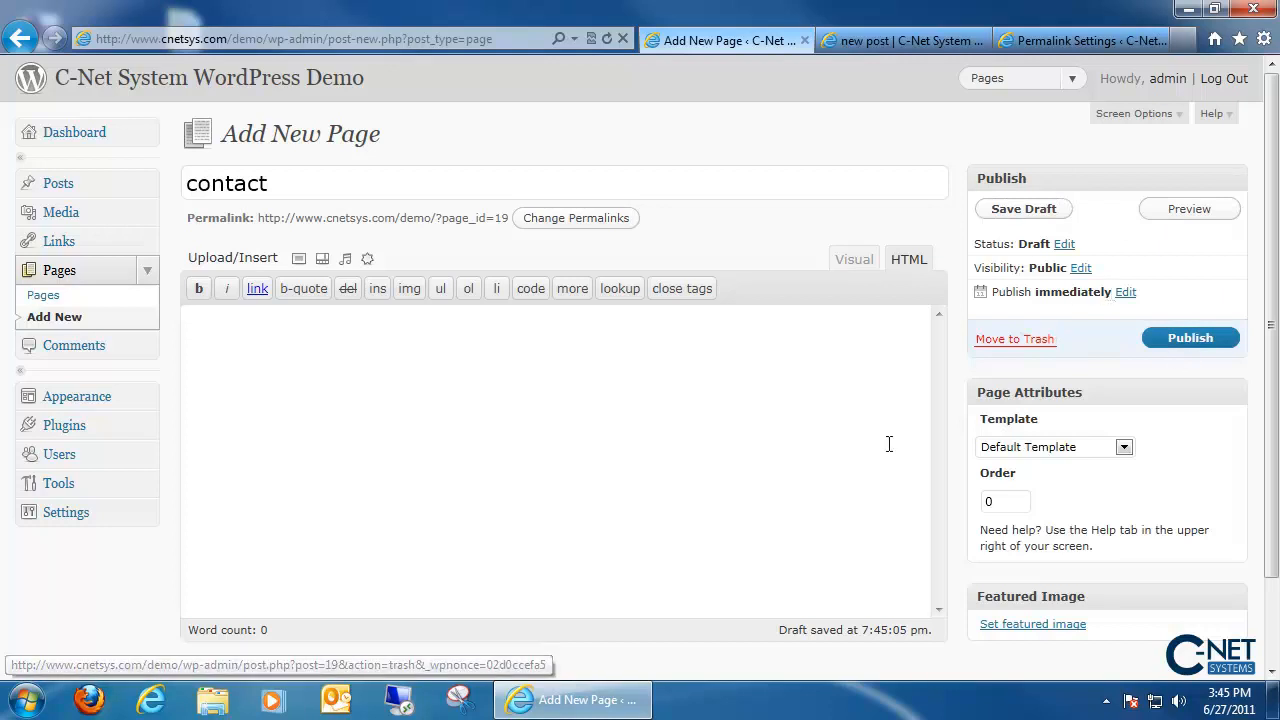
scroll(849, 529, down, 2)
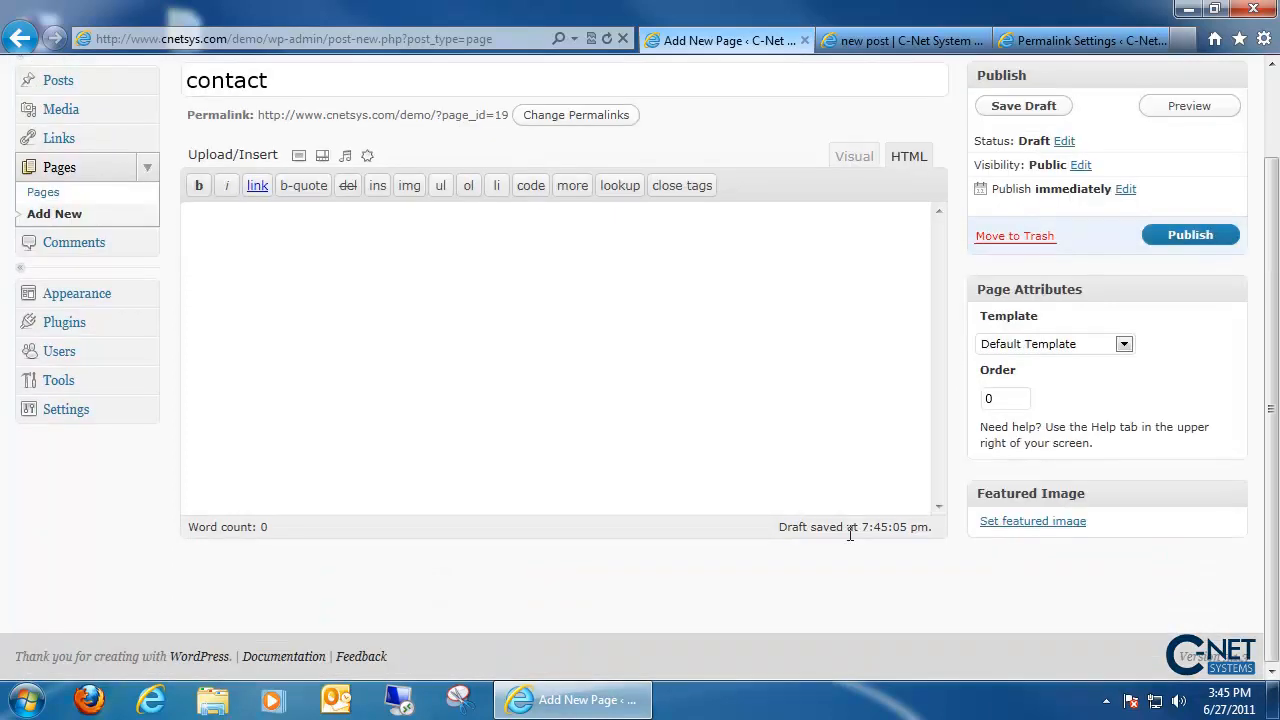
click(1124, 344)
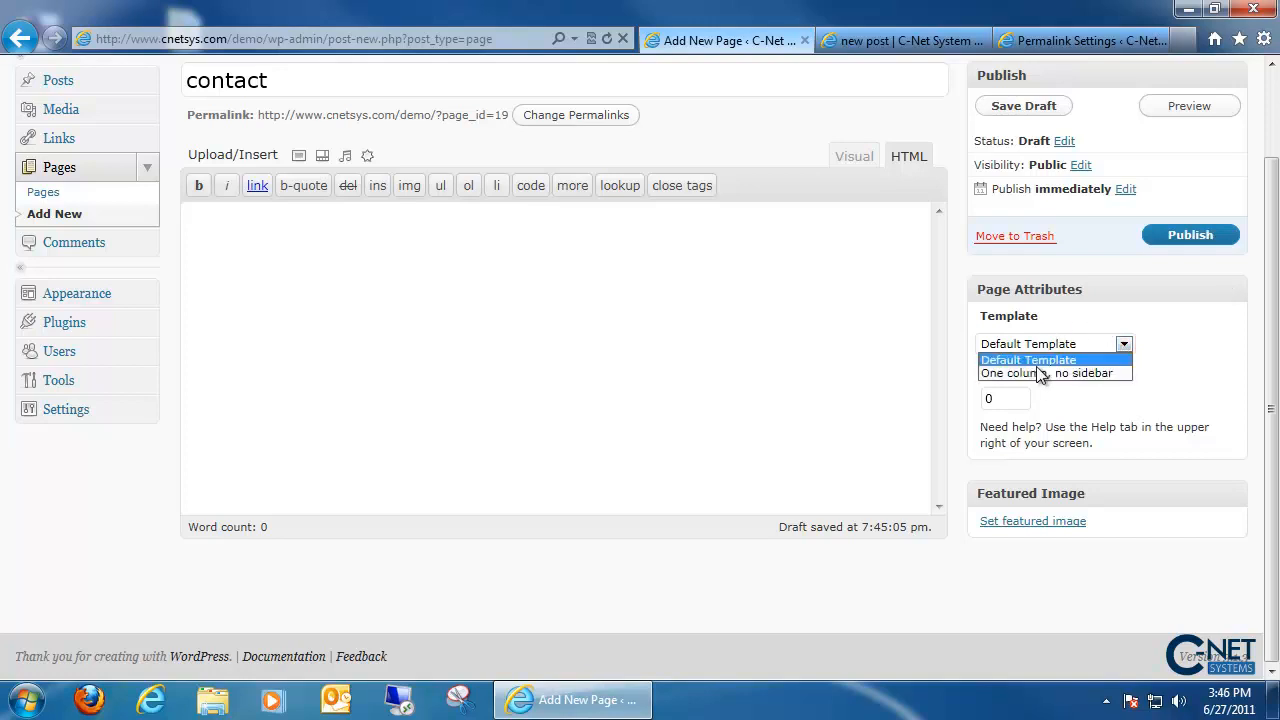
click(1236, 361)
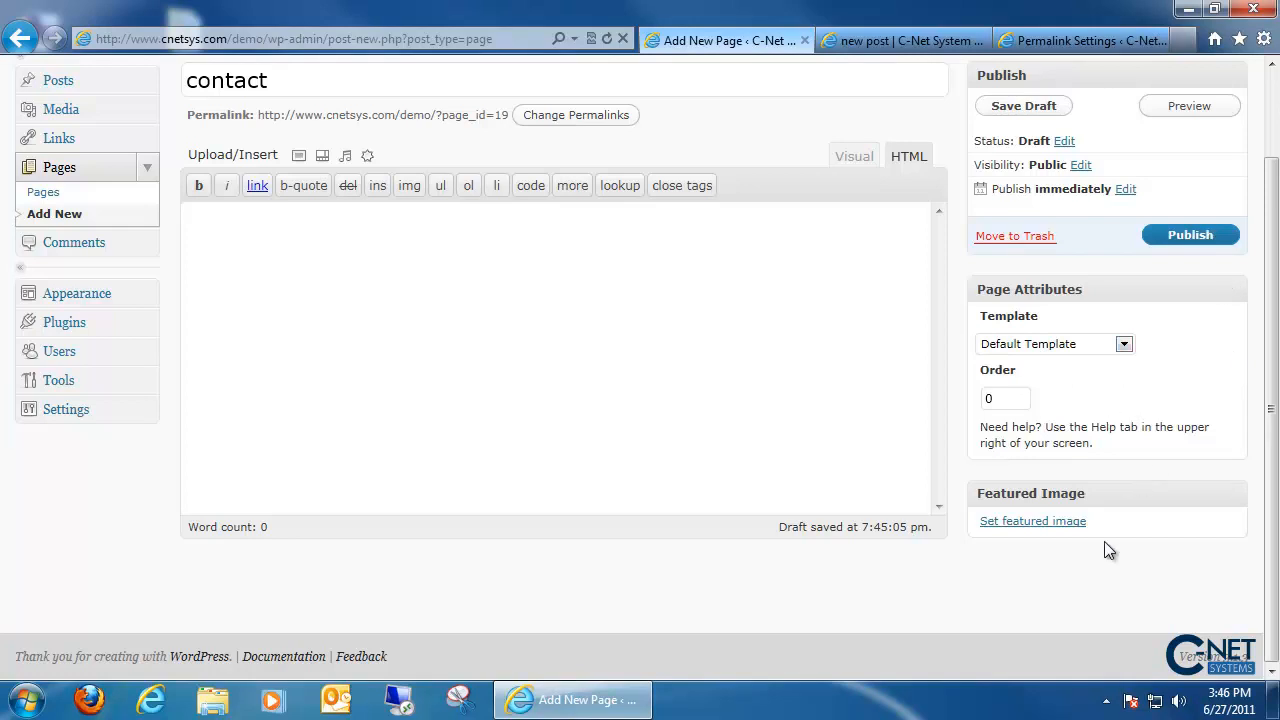
scroll(1134, 558, up, 2)
- Go to the WordPress admin Dashboard from the sidebar
click(57, 140)
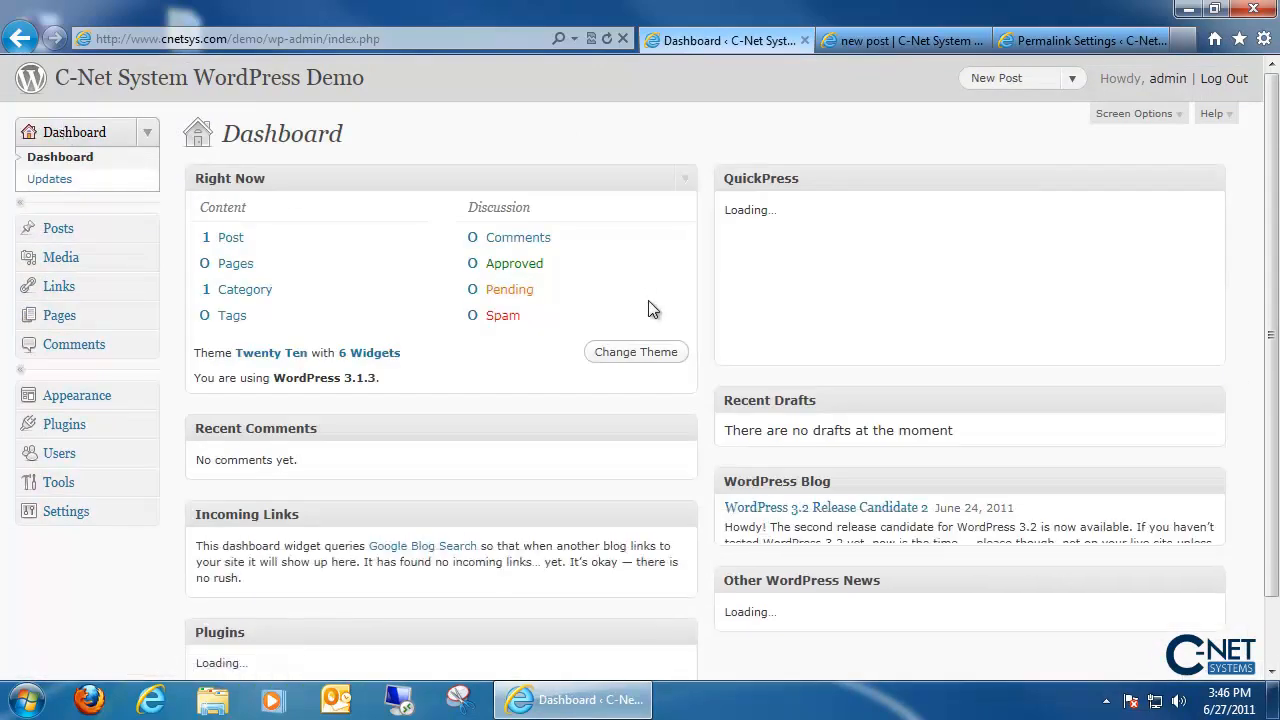